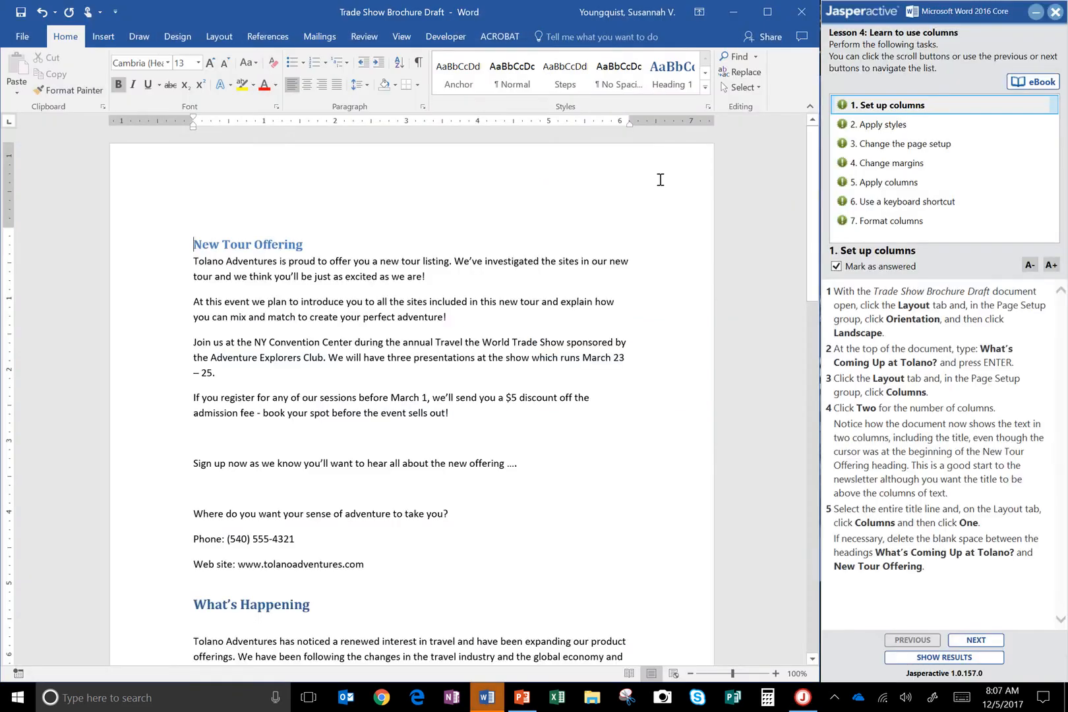
Clear the Mark as answered status of all seven lesson tasks, from Format columns back to Set up columns.
left_click(883, 221)
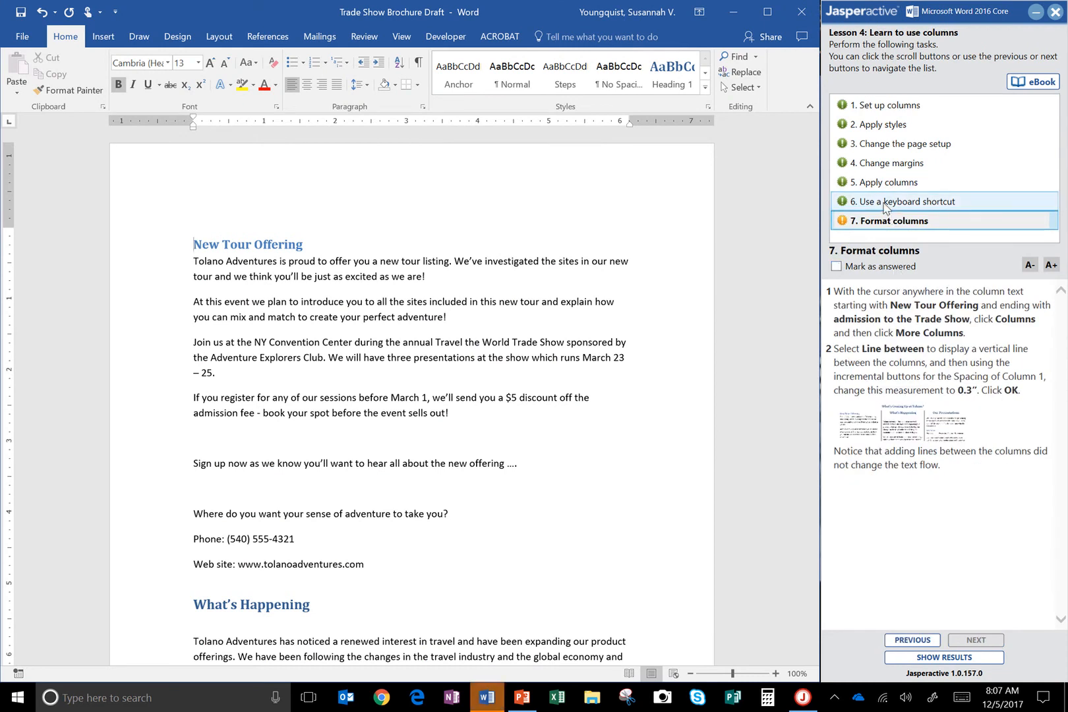
left_click(897, 203)
left_click(904, 183)
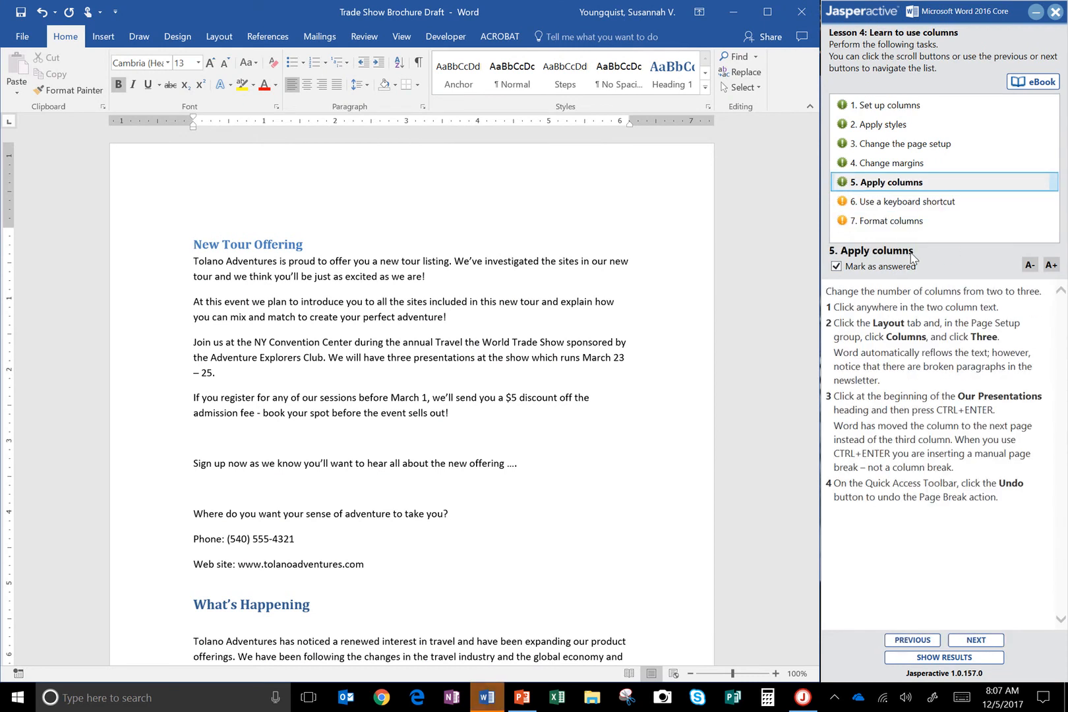
left_click(906, 166)
left_click(905, 265)
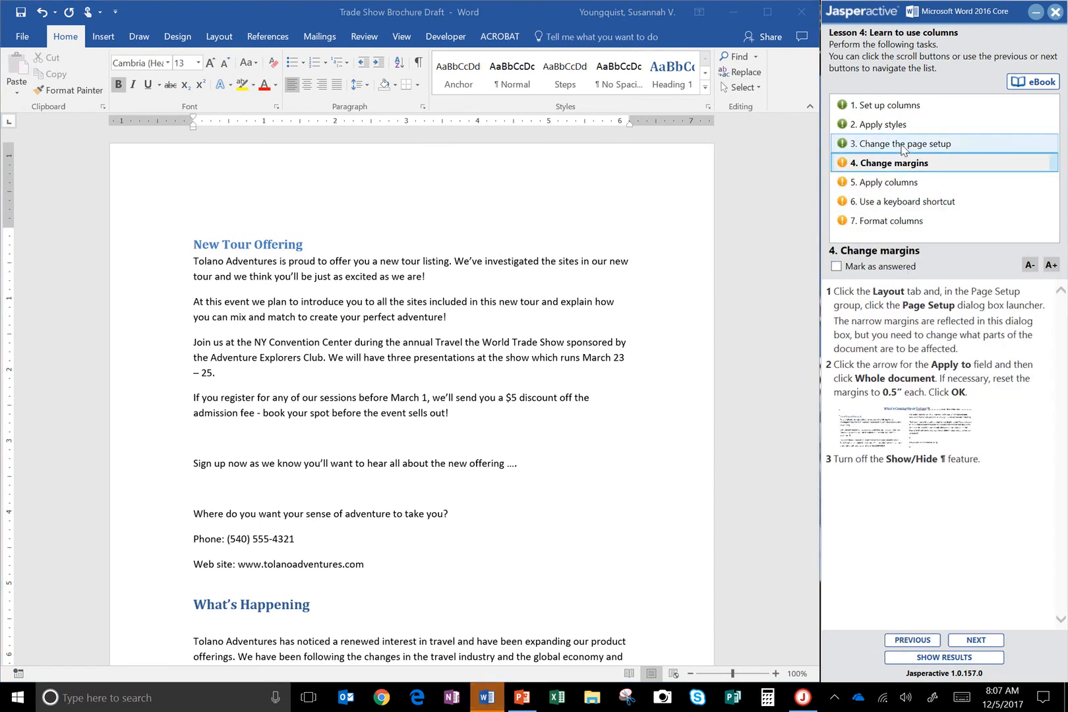
left_click(907, 145)
left_click(906, 266)
left_click(907, 125)
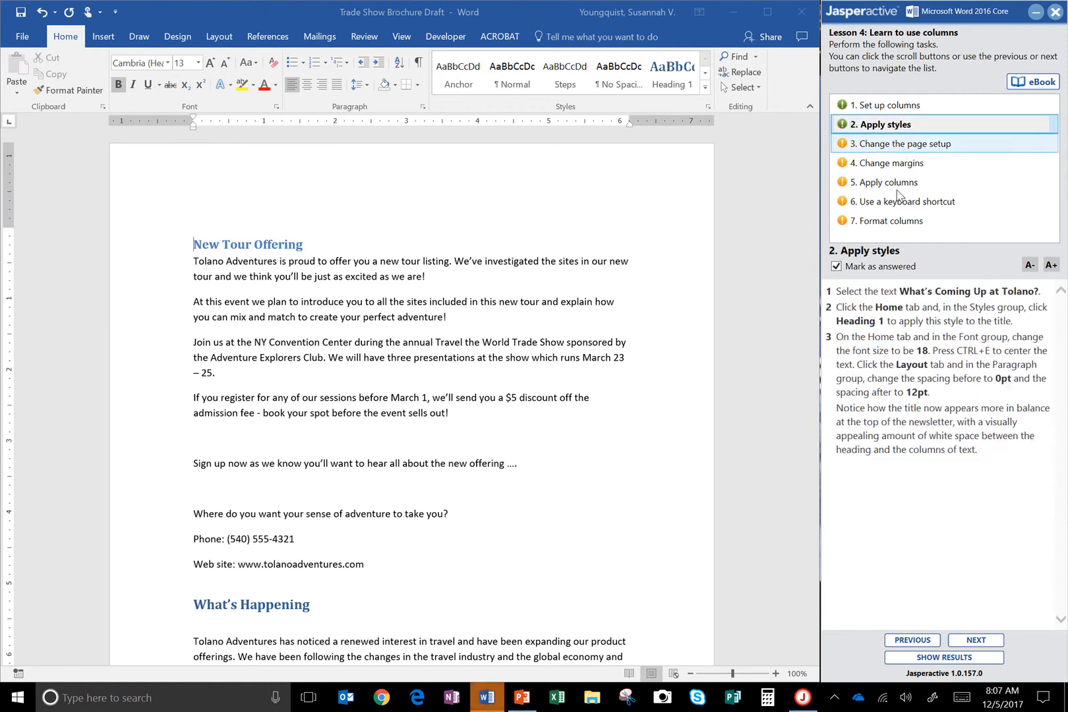
left_click(907, 265)
left_click(904, 106)
left_click(903, 266)
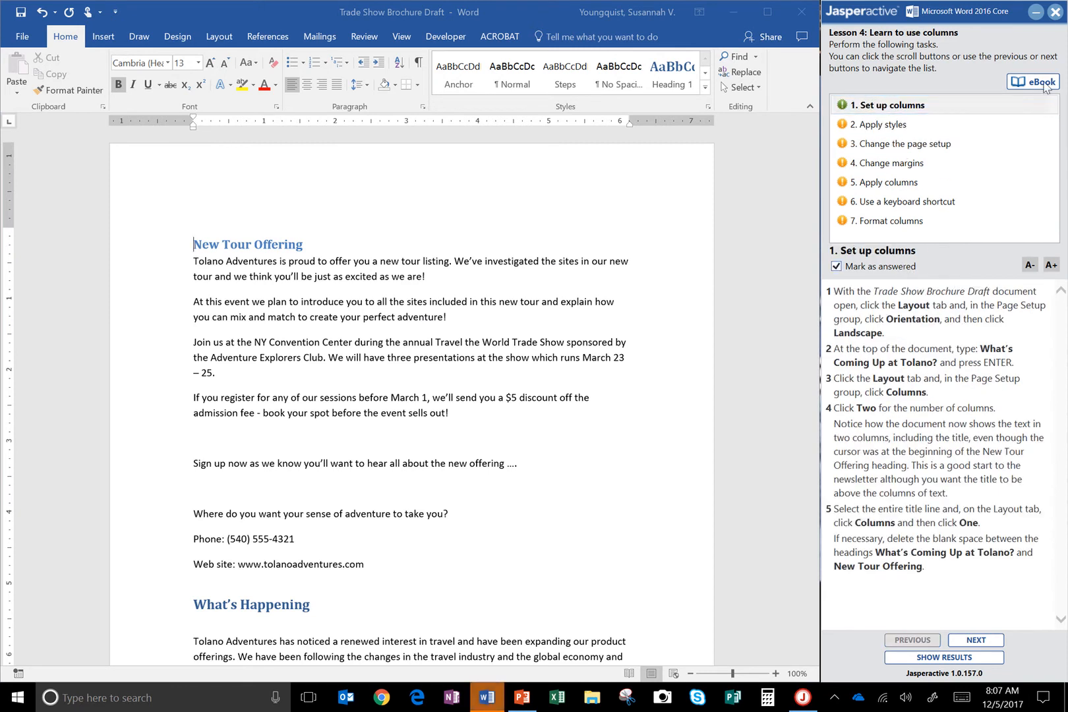
left_click(897, 265)
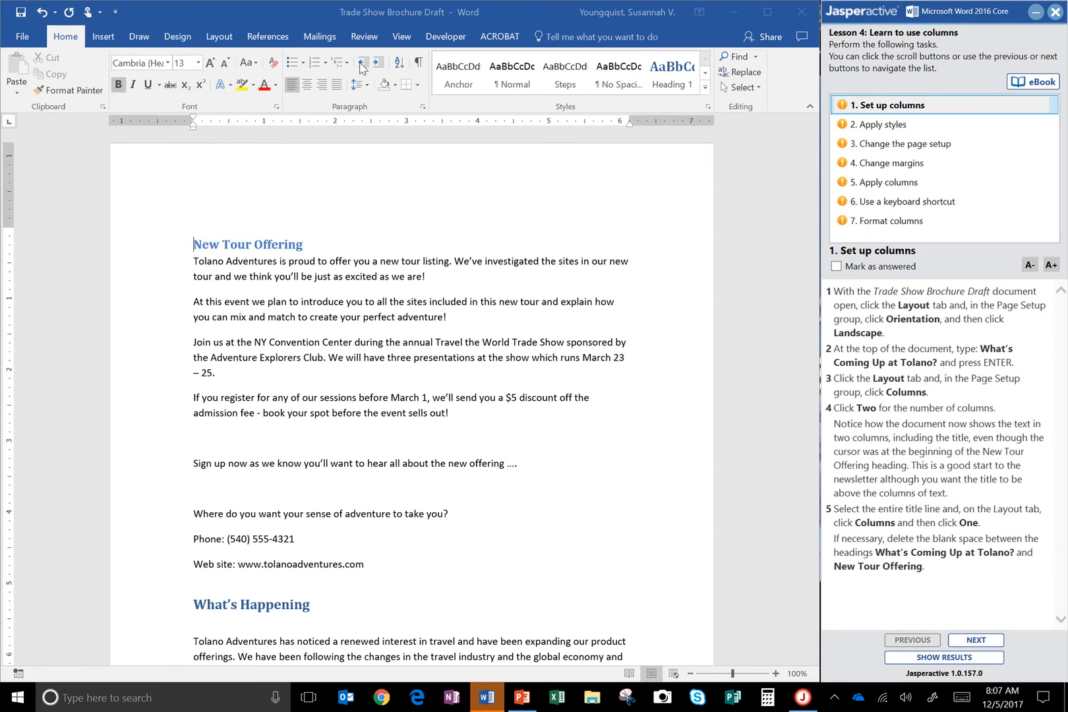
Change the Trade Show Brochure Draft document's page orientation to Landscape.
left_click(217, 37)
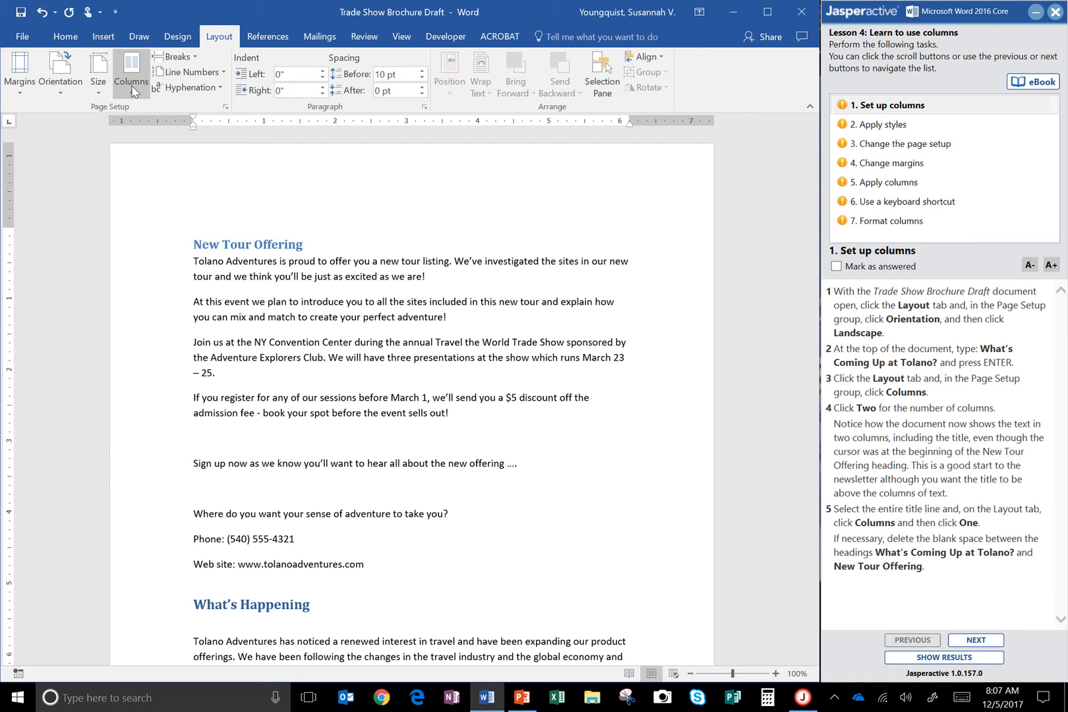
left_click(75, 85)
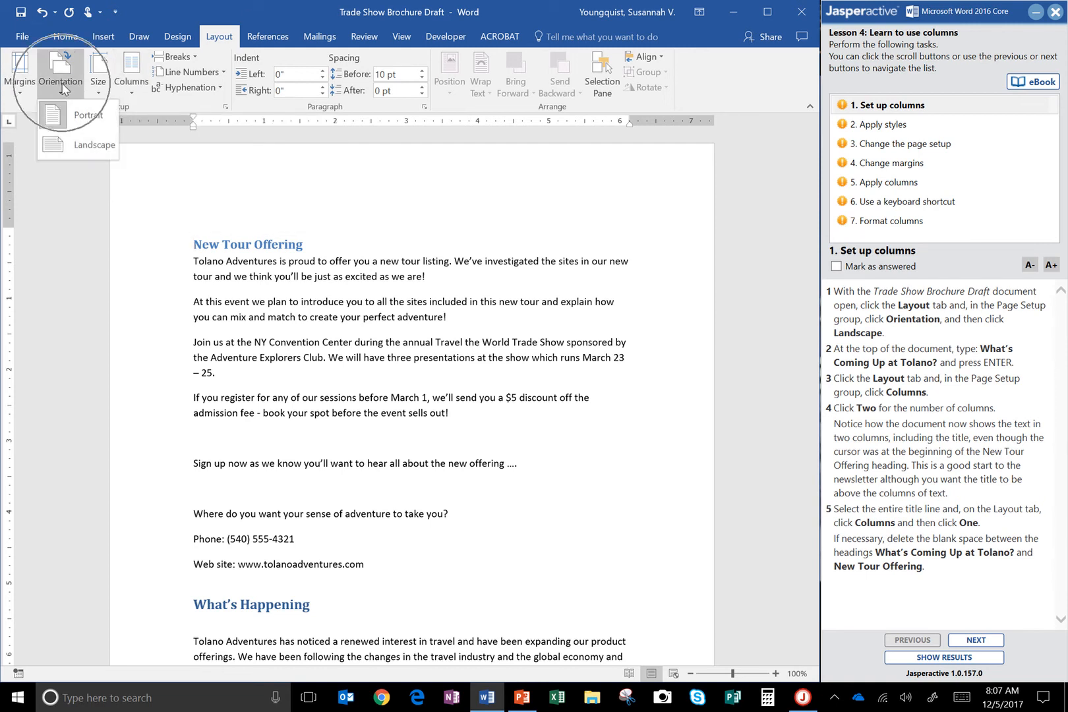
left_click(90, 152)
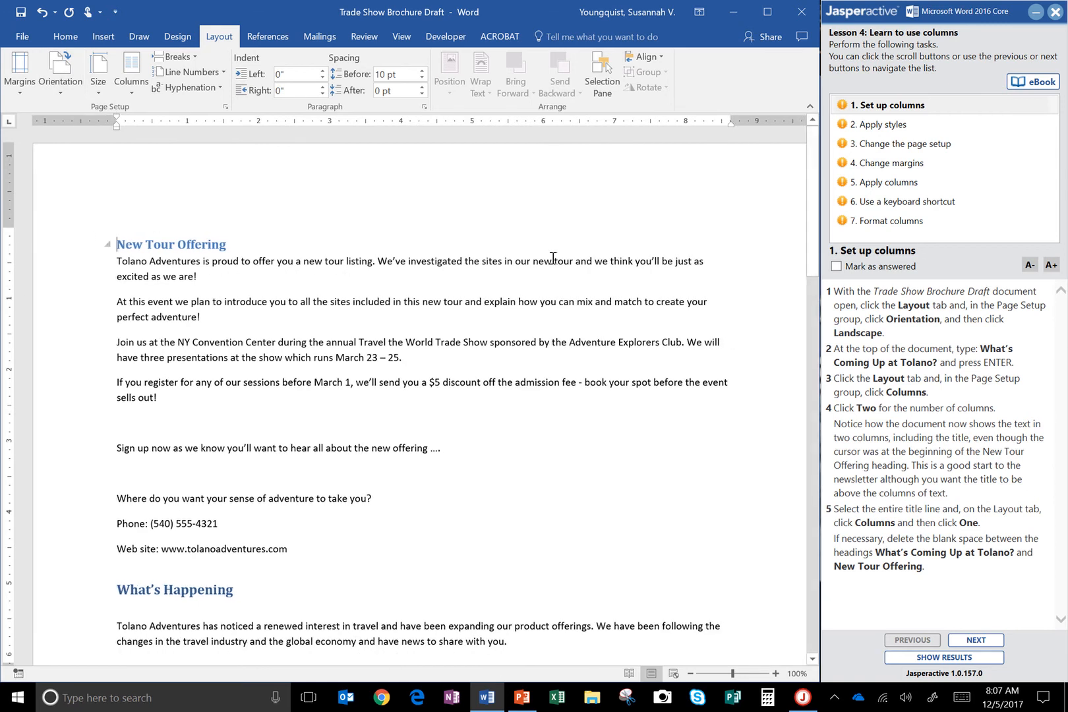
Insert the title "What's Coming Up at Tolano?" on its own line above the New Tour Offering heading.
scroll(616, 656, "down", 2)
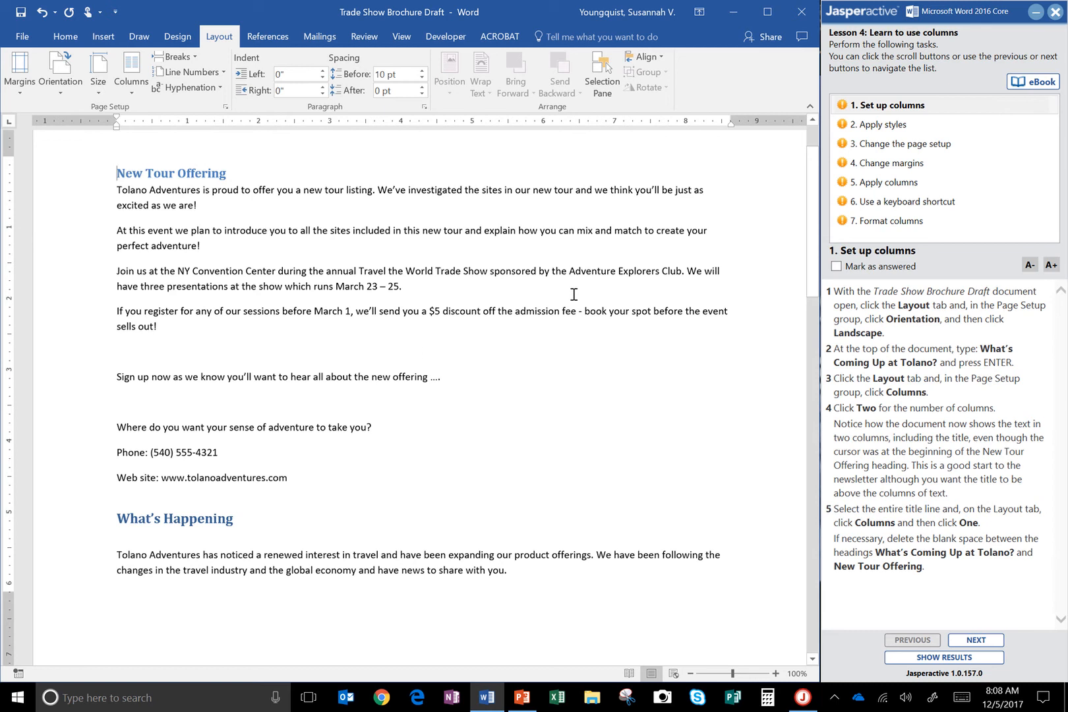
scroll(574, 300, "down", 6)
scroll(576, 293, "up", 7)
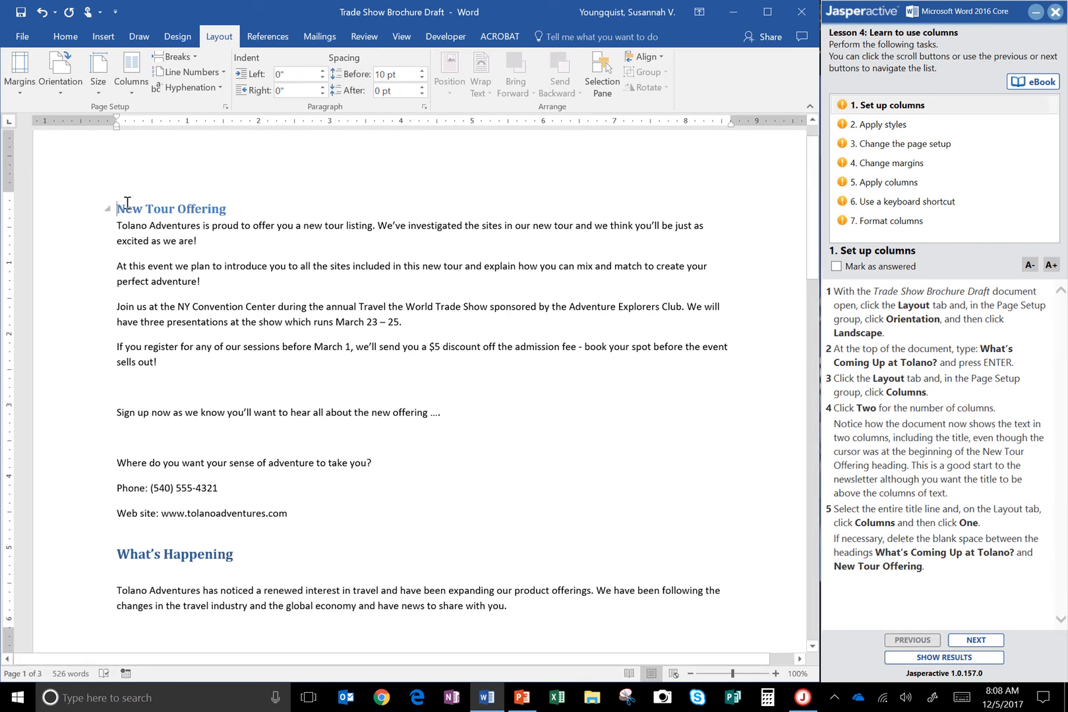
type("What's Coming ")
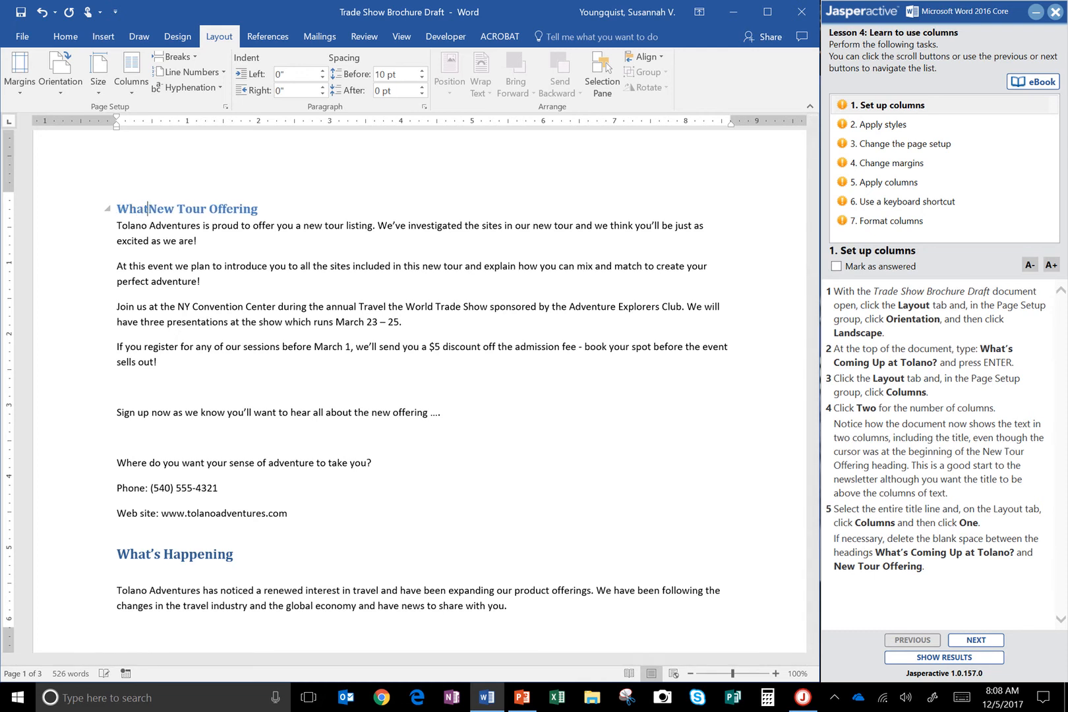
type("Up at Tolano")
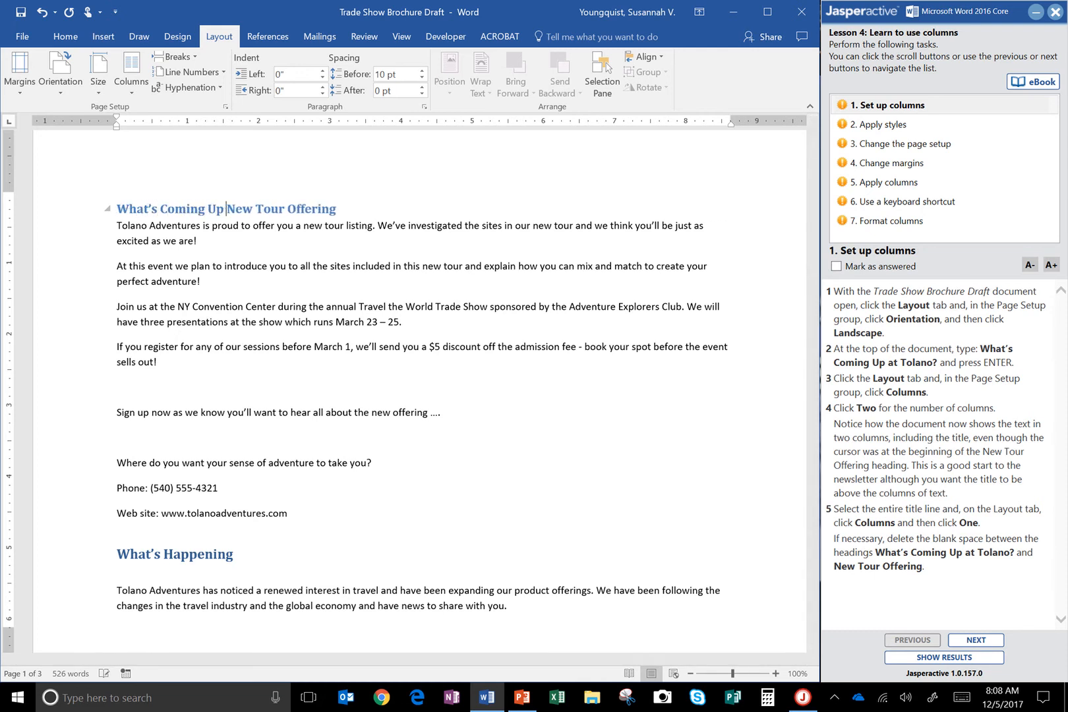
type("?")
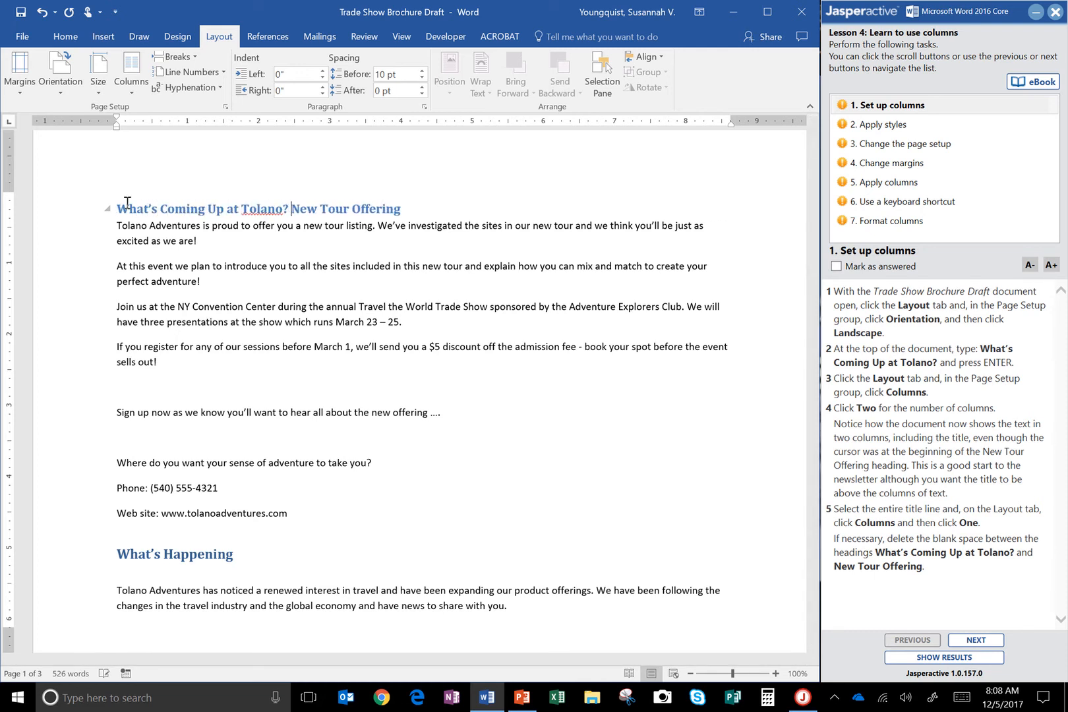
key("Return")
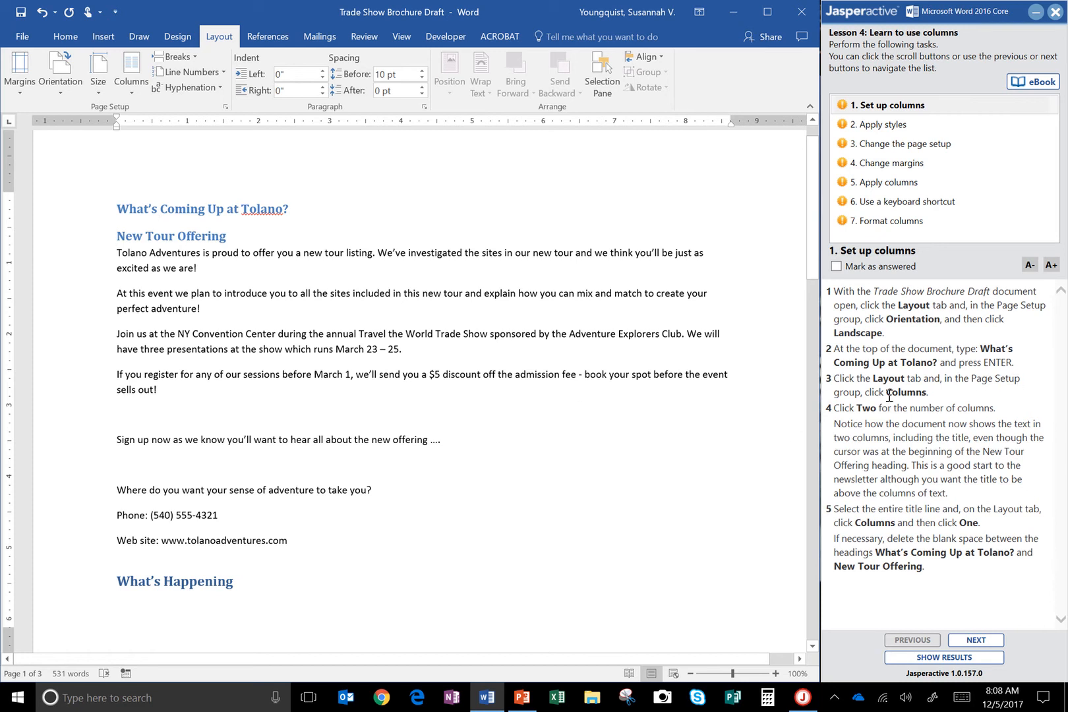
Lay out the document text in two columns.
left_click(229, 39)
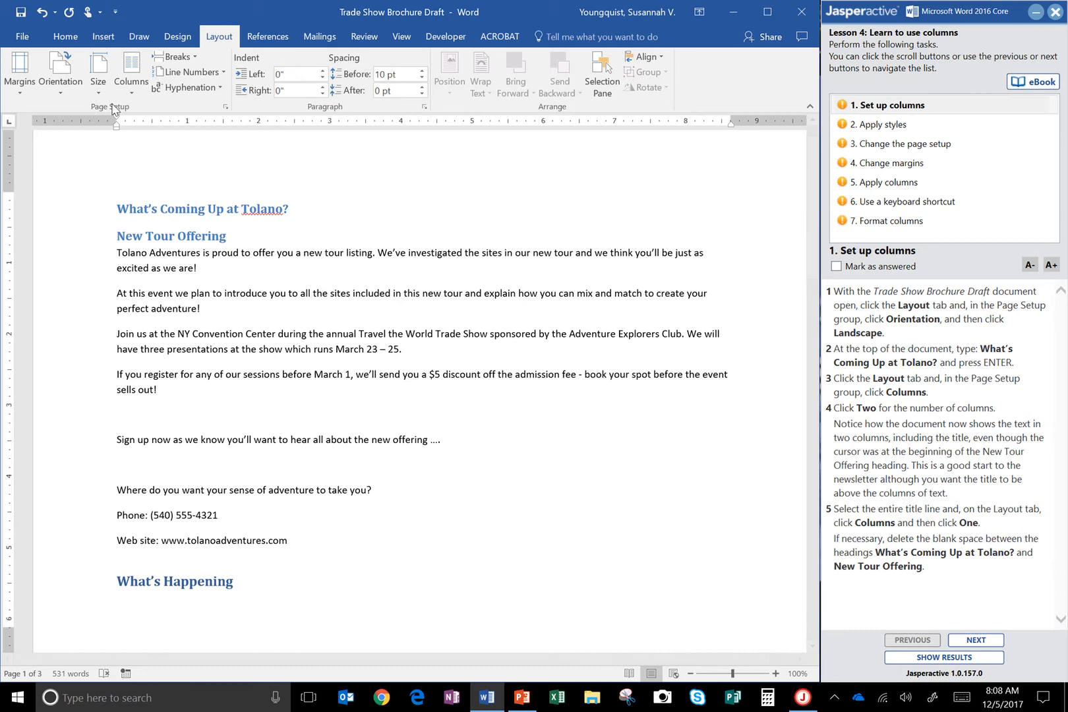
left_click(137, 93)
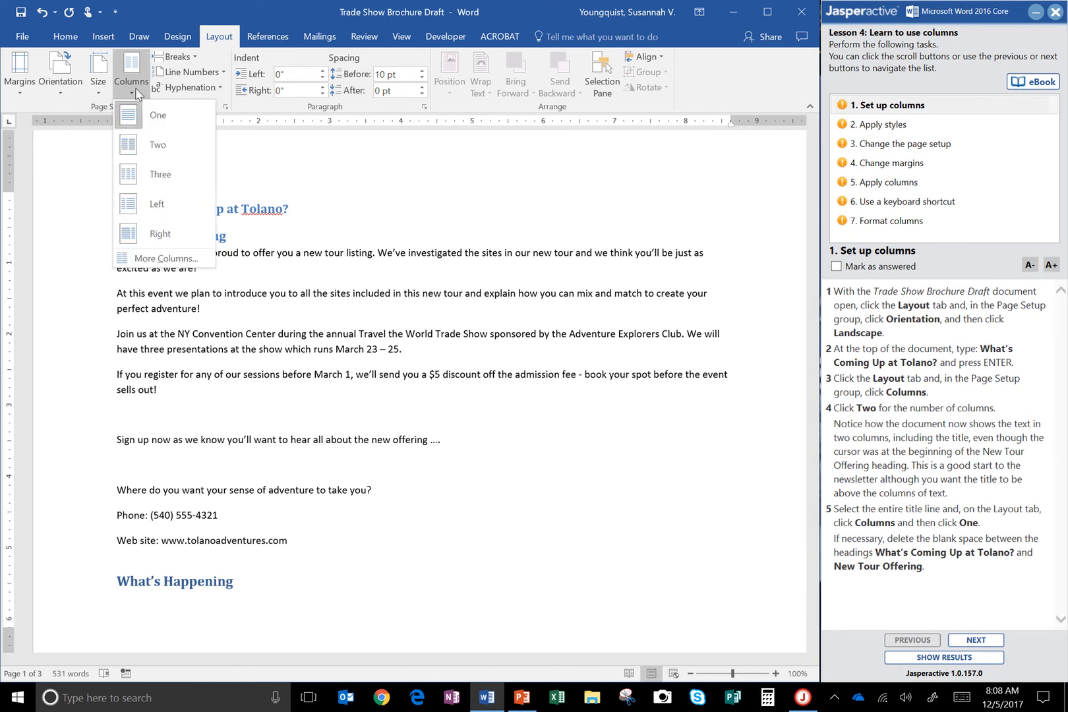
left_click(150, 147)
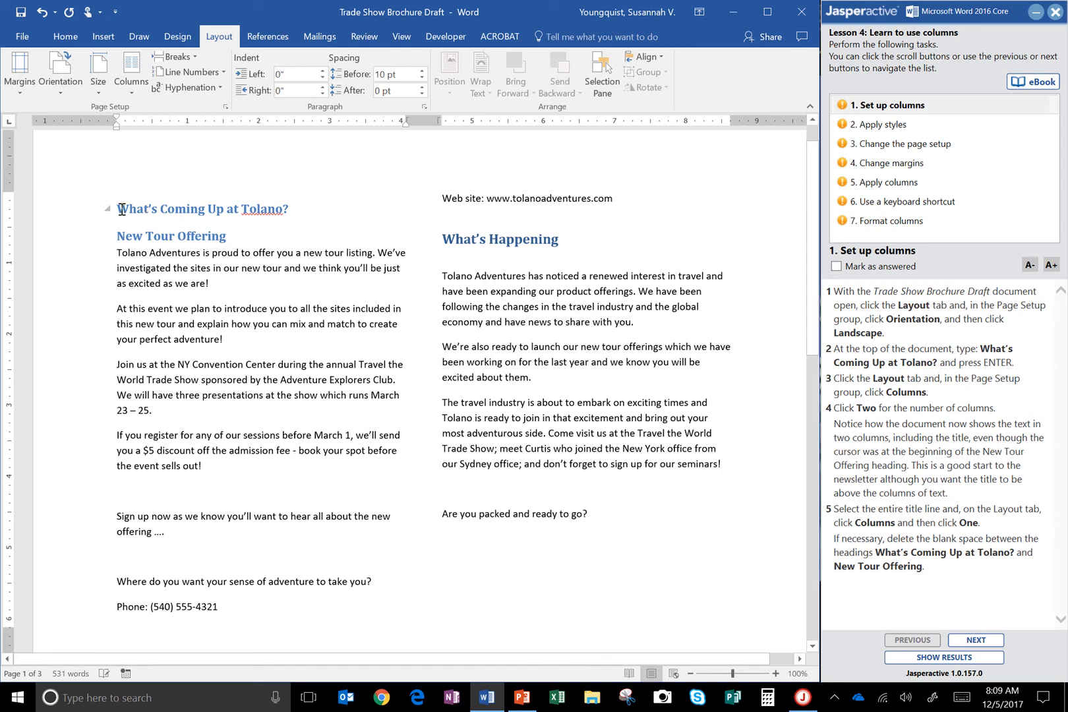
Set only the title line "What's Coming Up at Tolano?" to one column.
left_click_drag(125, 209, 290, 208)
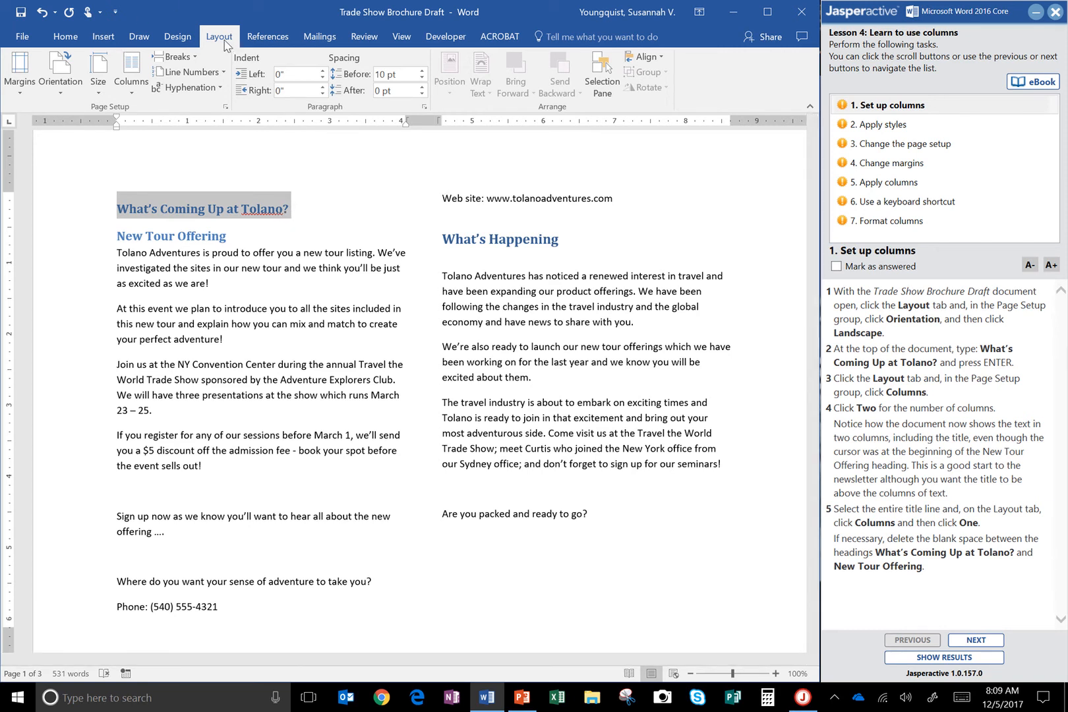
left_click(132, 74)
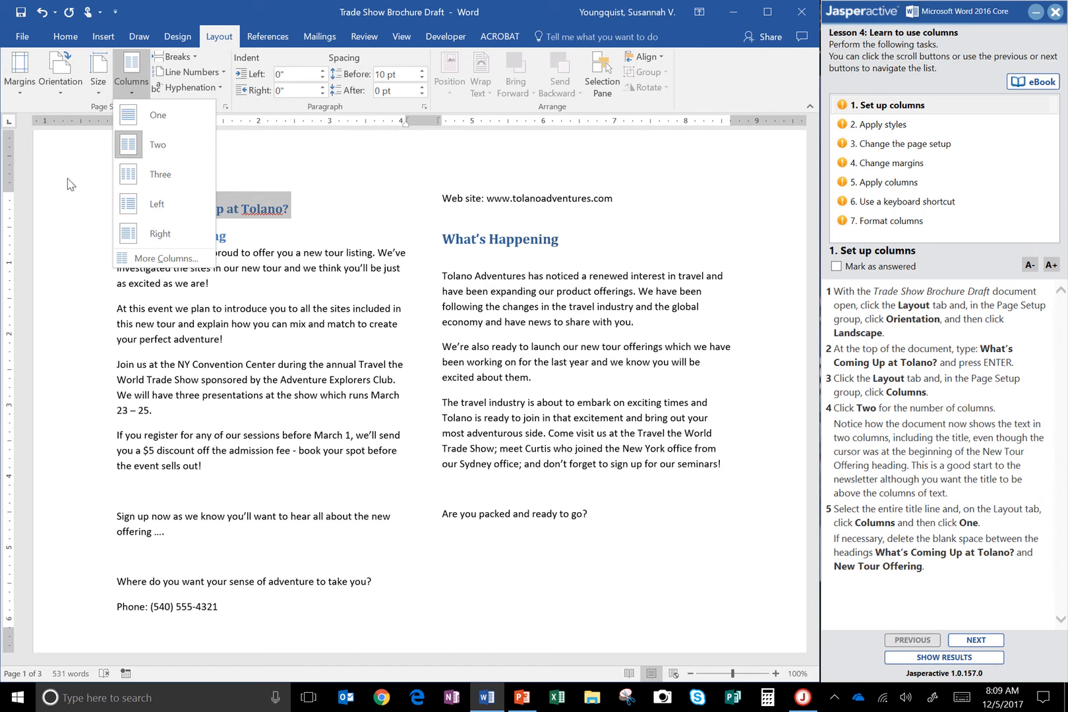
left_click(151, 115)
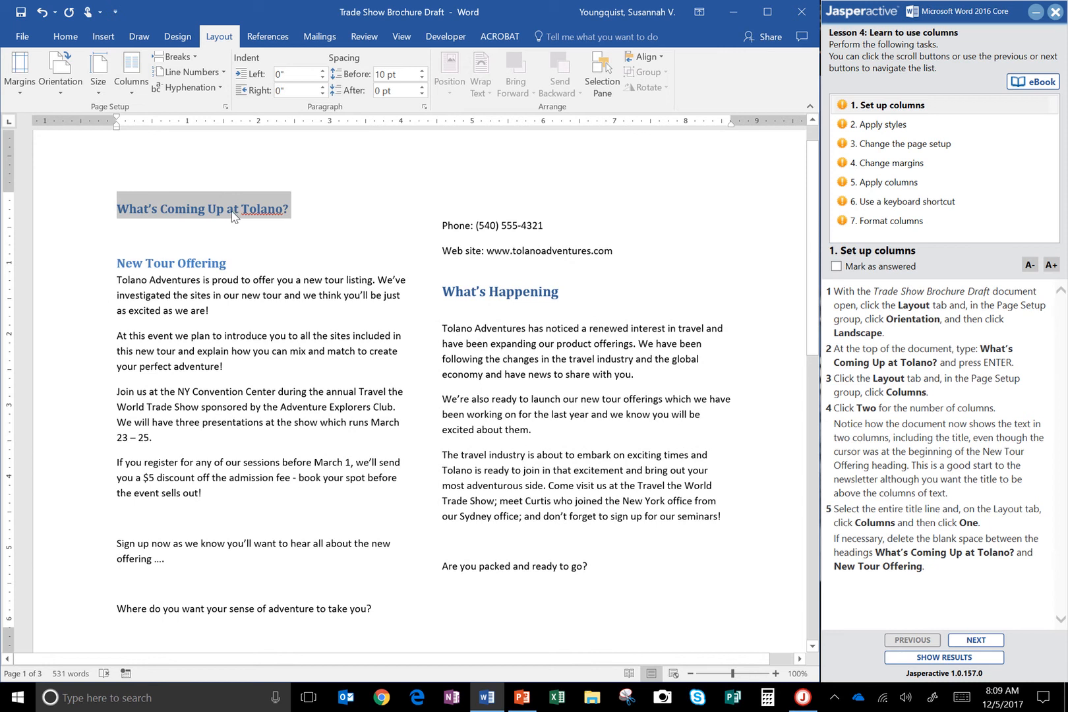
Mark the Set up columns task as answered and advance to the Apply styles task.
left_click(836, 266)
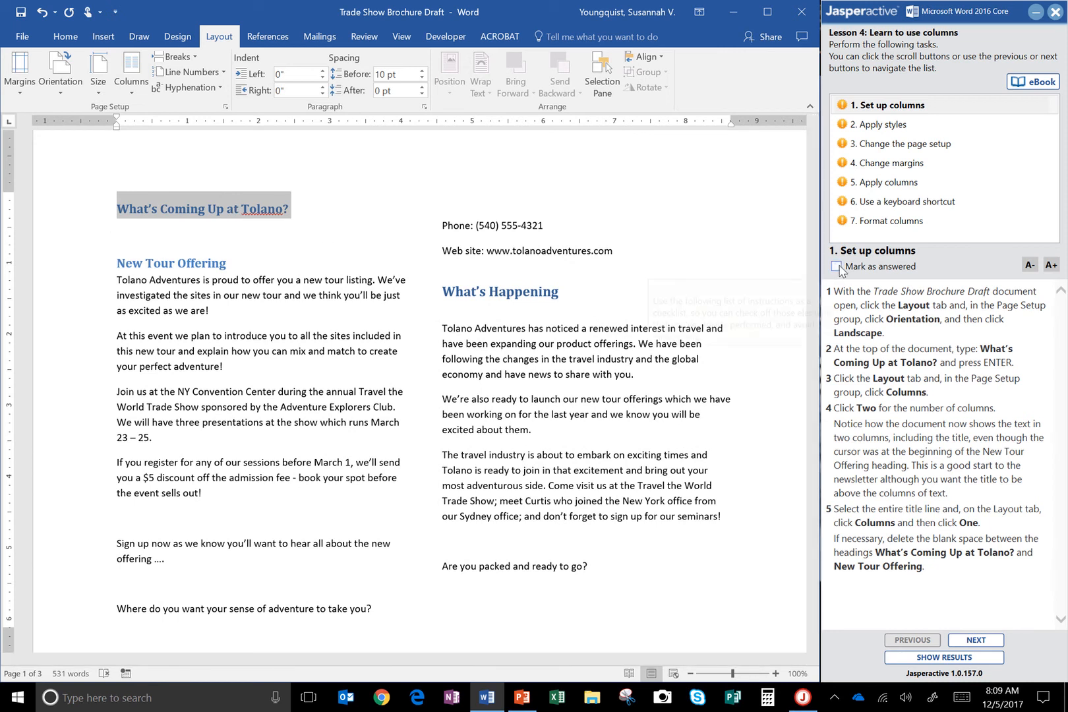
left_click(975, 640)
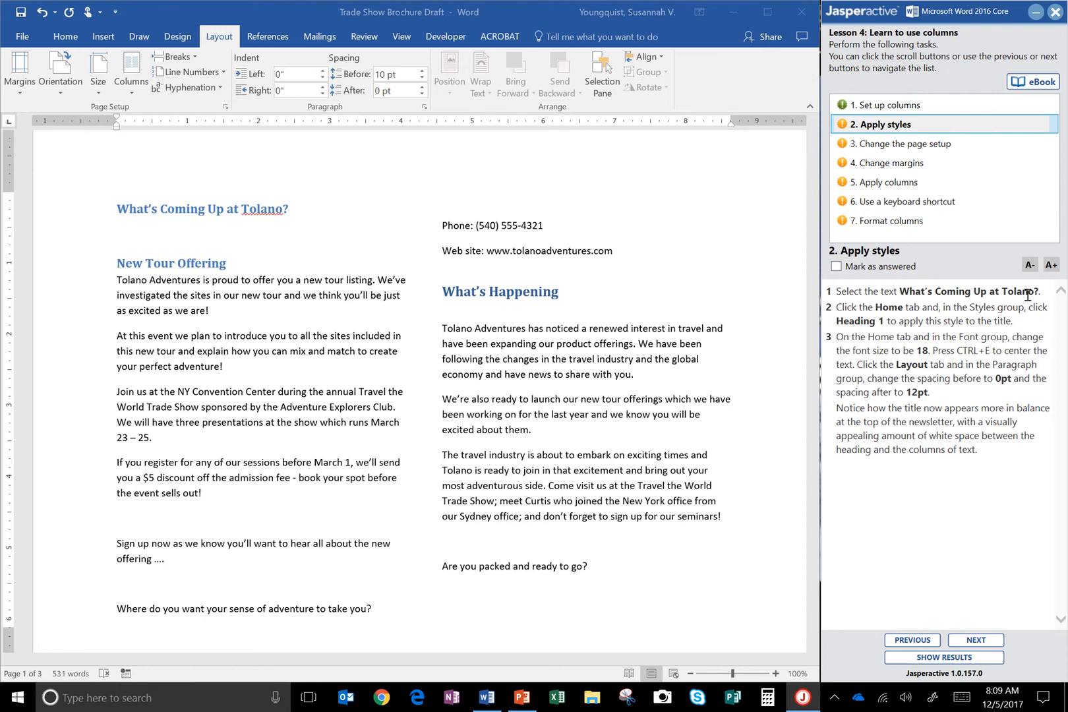
Apply the Heading 1 style to the title "What's Coming Up at Tolano?".
triple_click(130, 211)
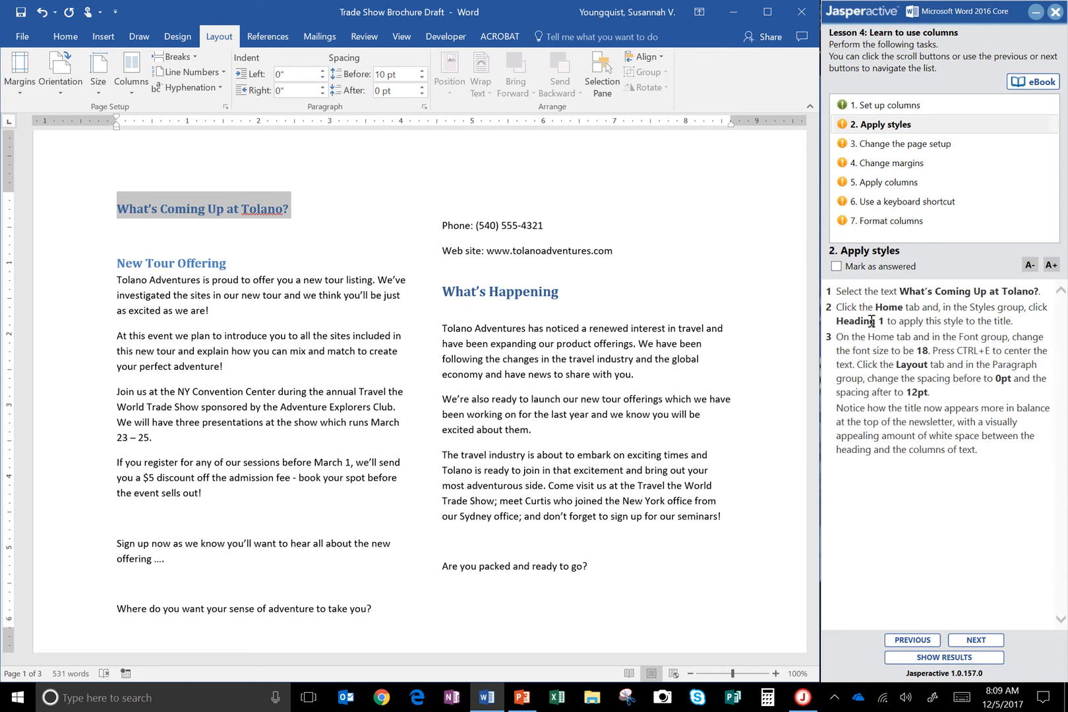
left_click(66, 38)
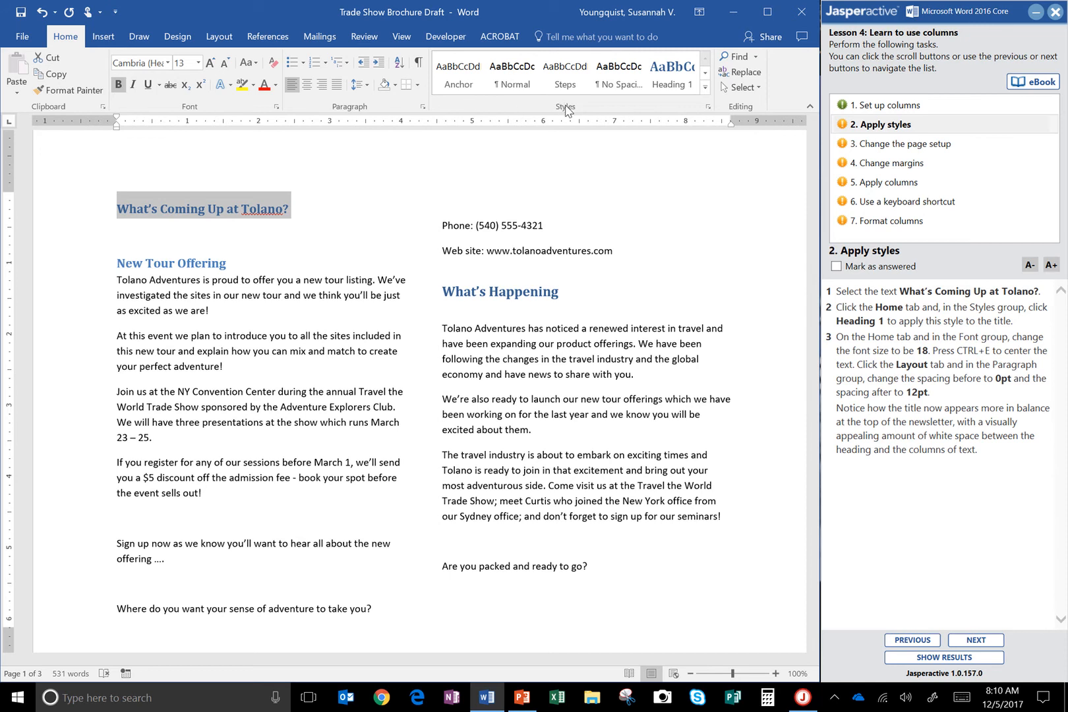
key("ctrl")
key("ctrl")
key("ctrl")
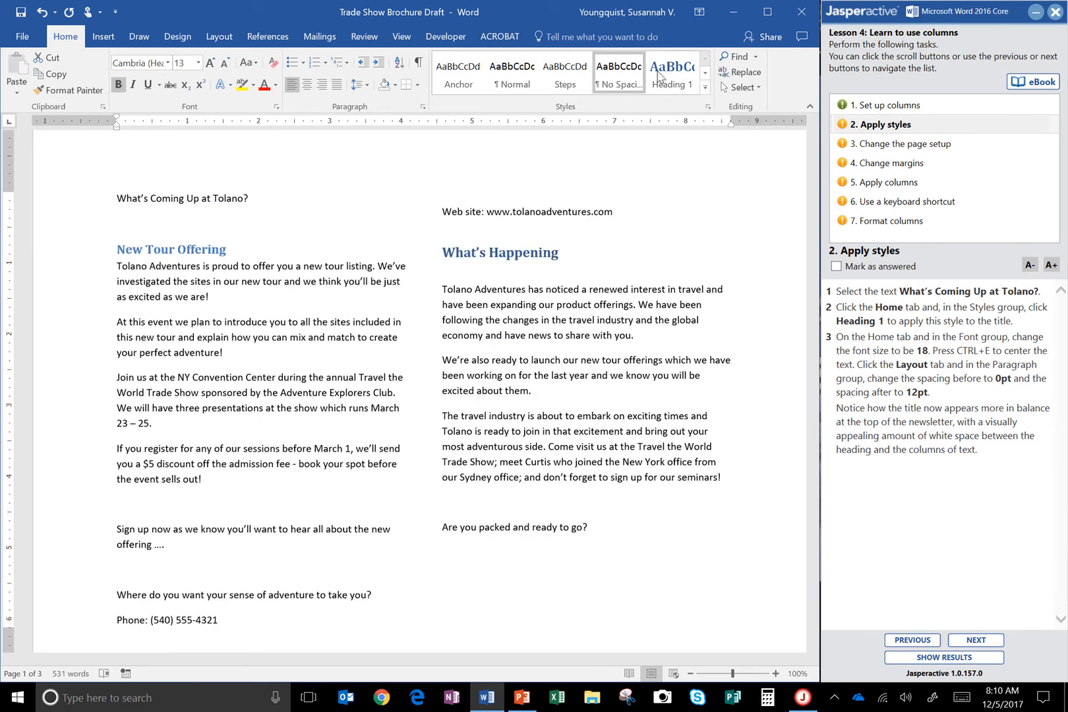
left_click(667, 76)
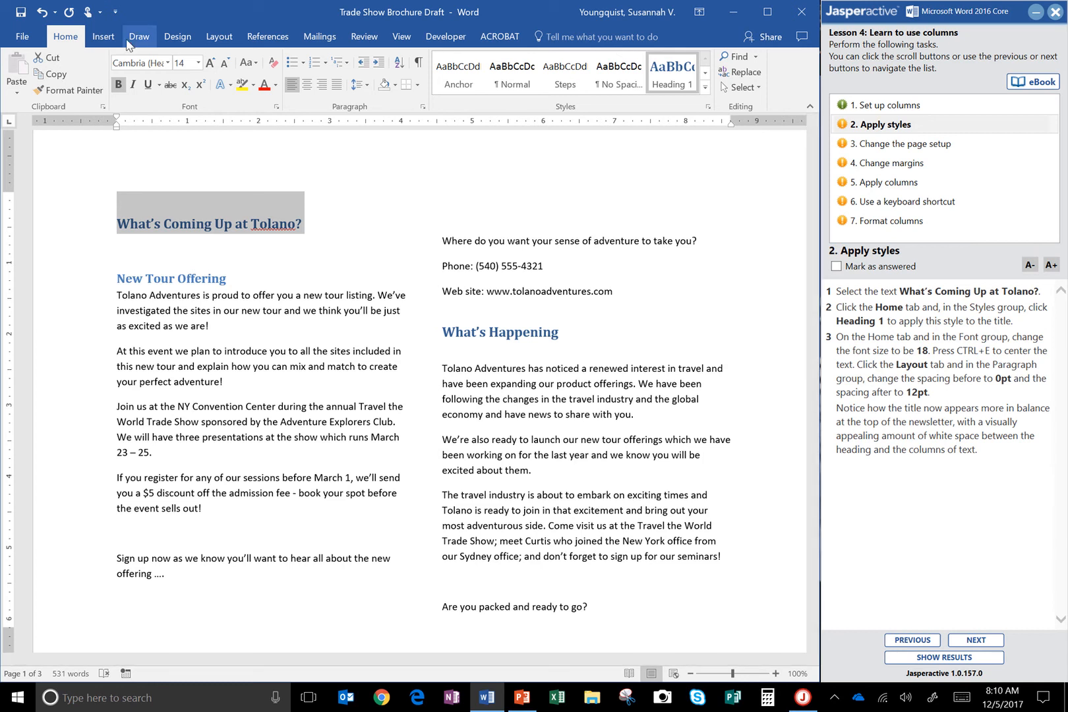
Set the selected title's font size to 18 and center it.
left_click(60, 41)
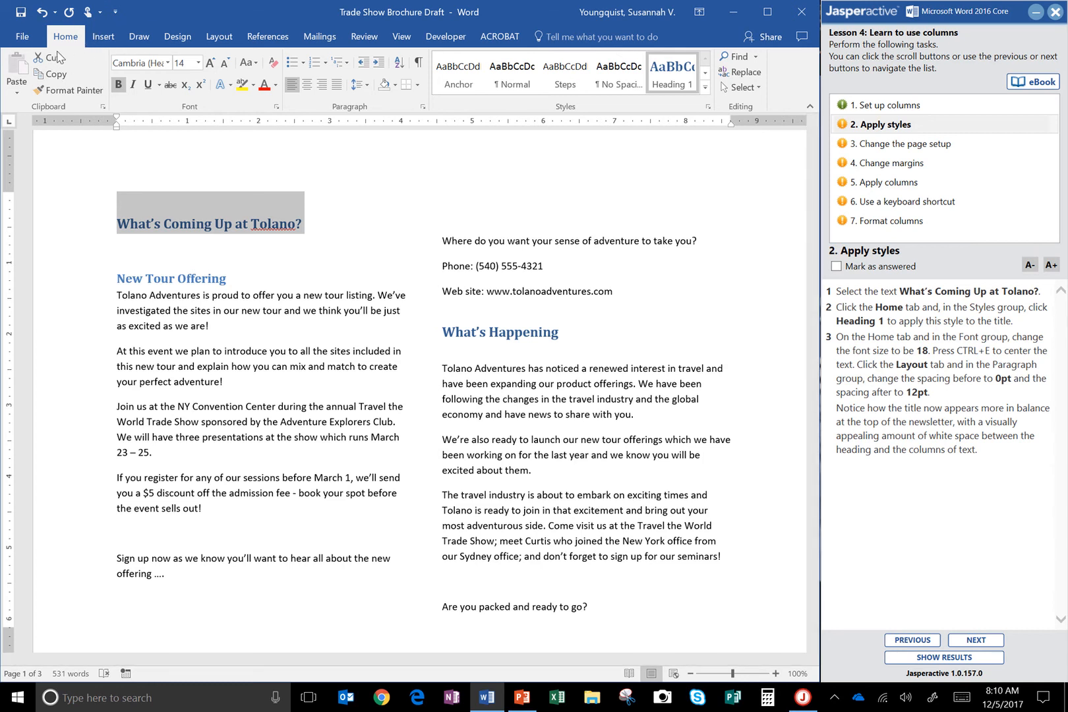
left_click(198, 63)
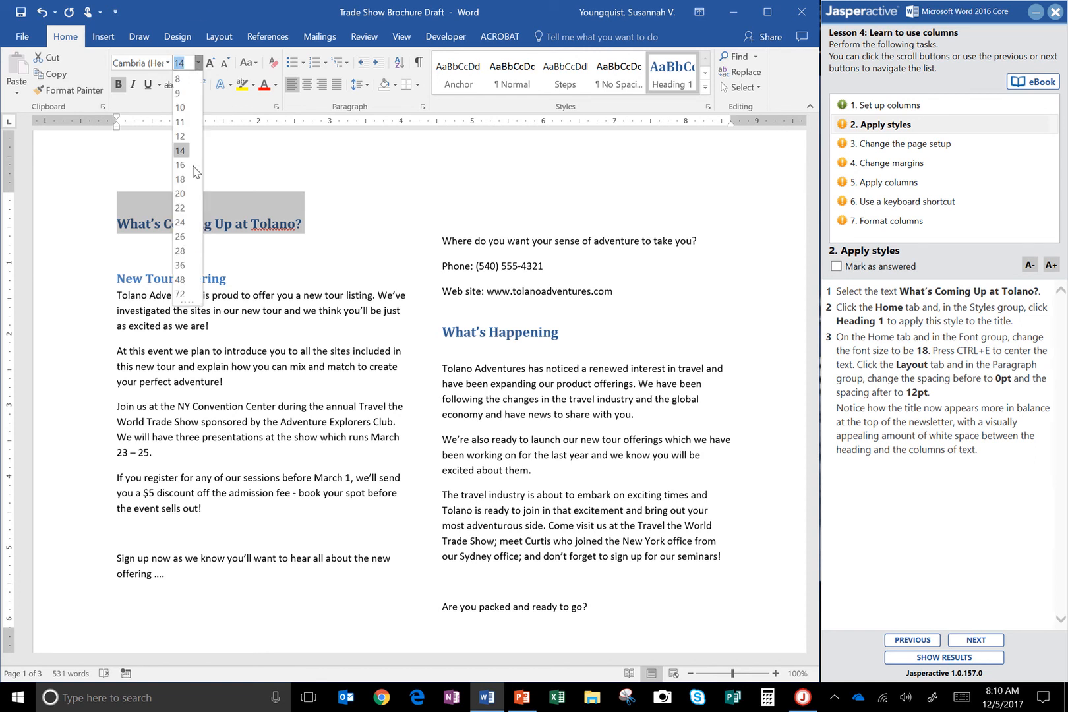
left_click(181, 179)
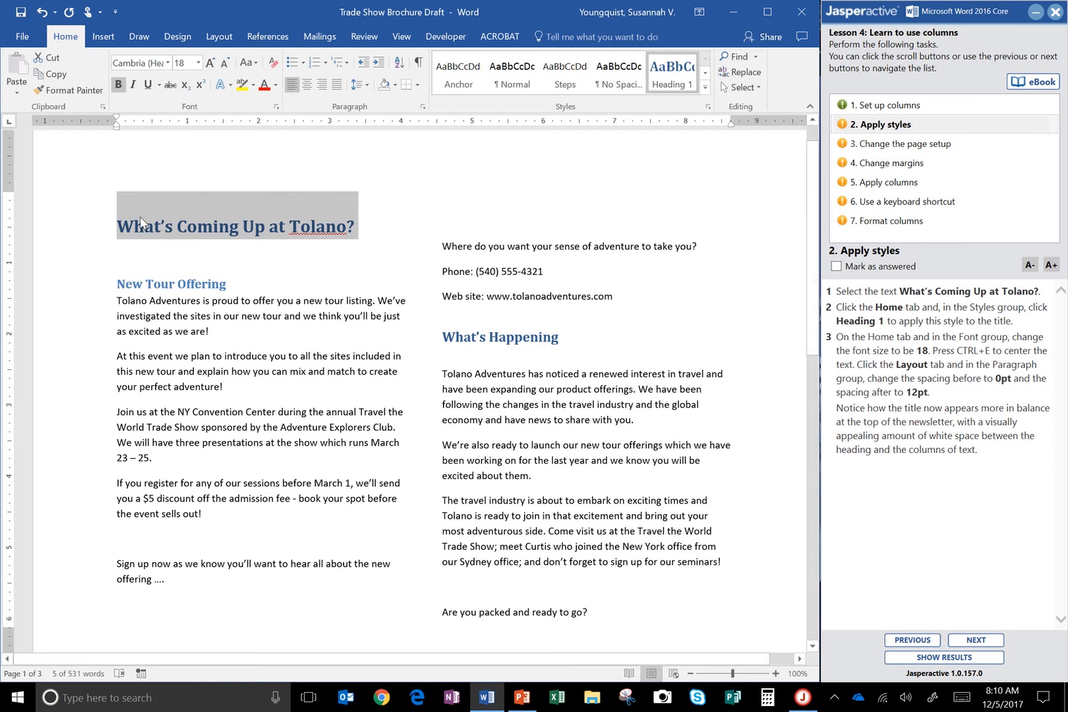
key("ctrl+e")
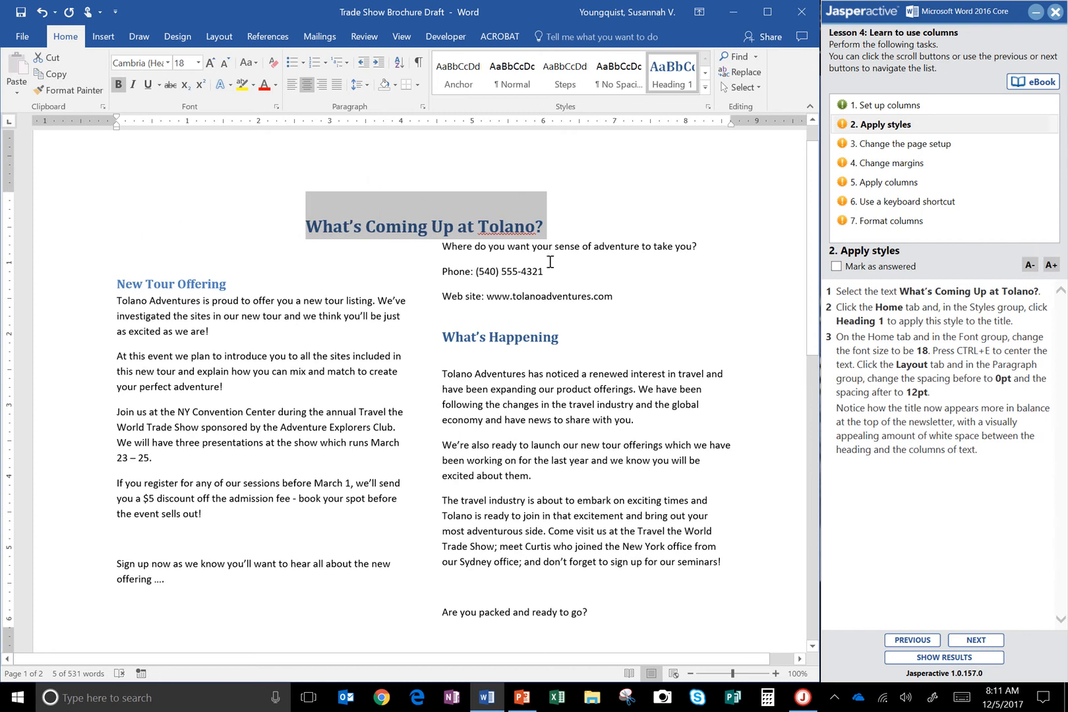
Set the title's paragraph spacing to 0 pt before and 12 pt after.
left_click(222, 38)
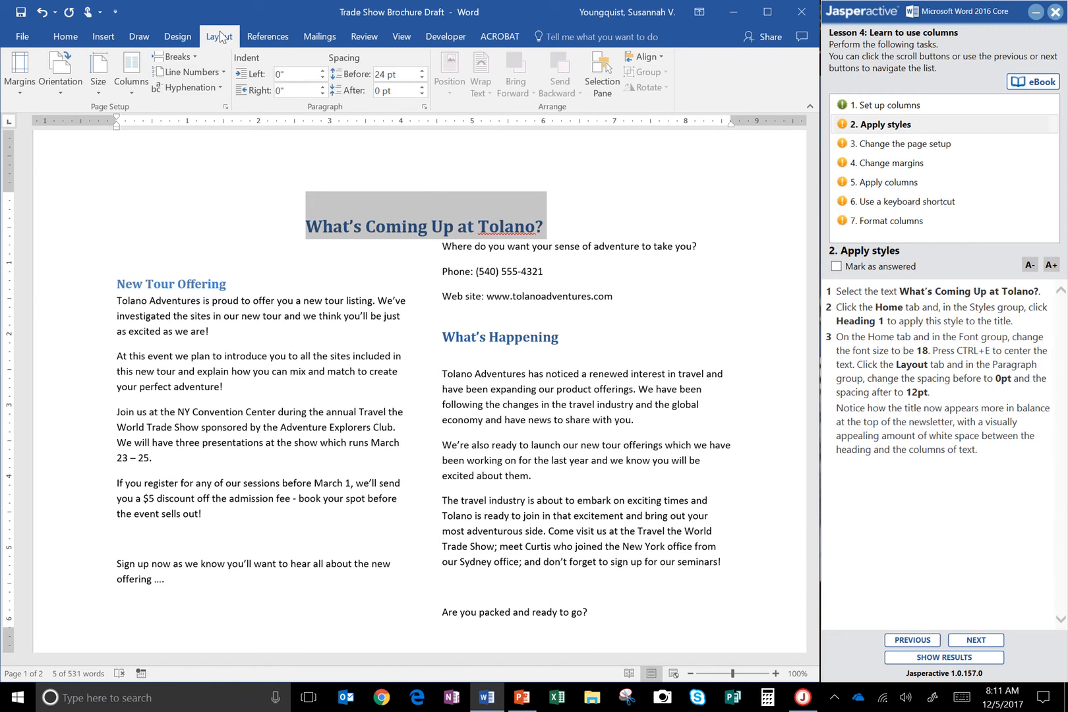
key("ctrl")
left_click(422, 78)
left_click(422, 78)
left_click(421, 78)
left_click(422, 78)
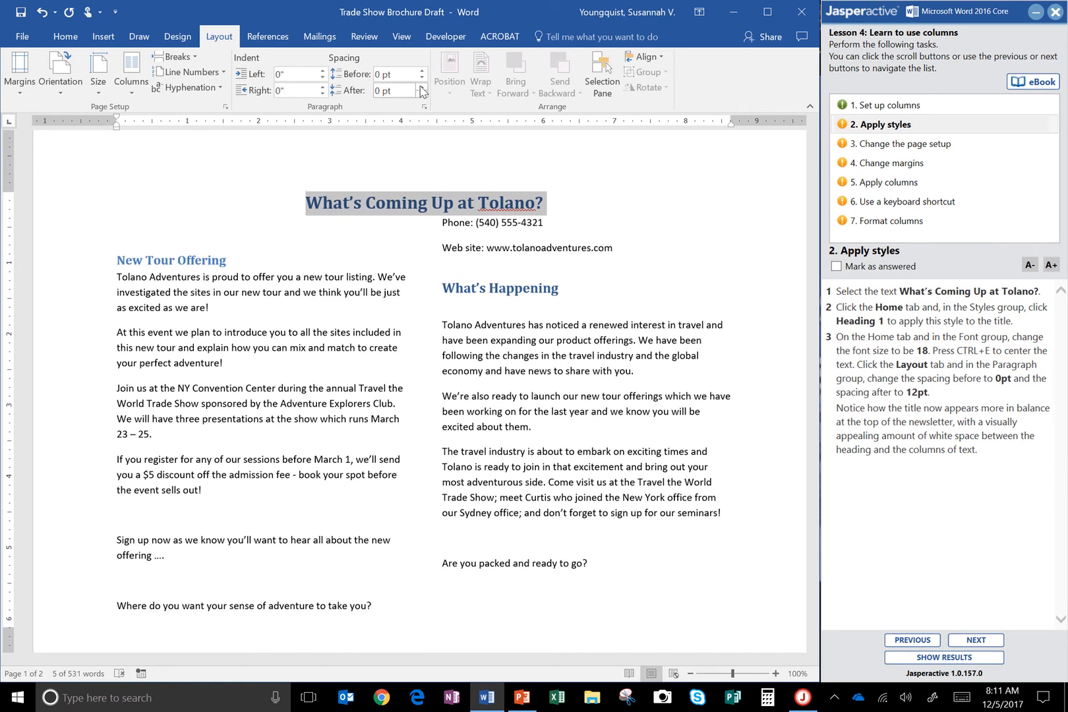
left_click(422, 86)
left_click(422, 86)
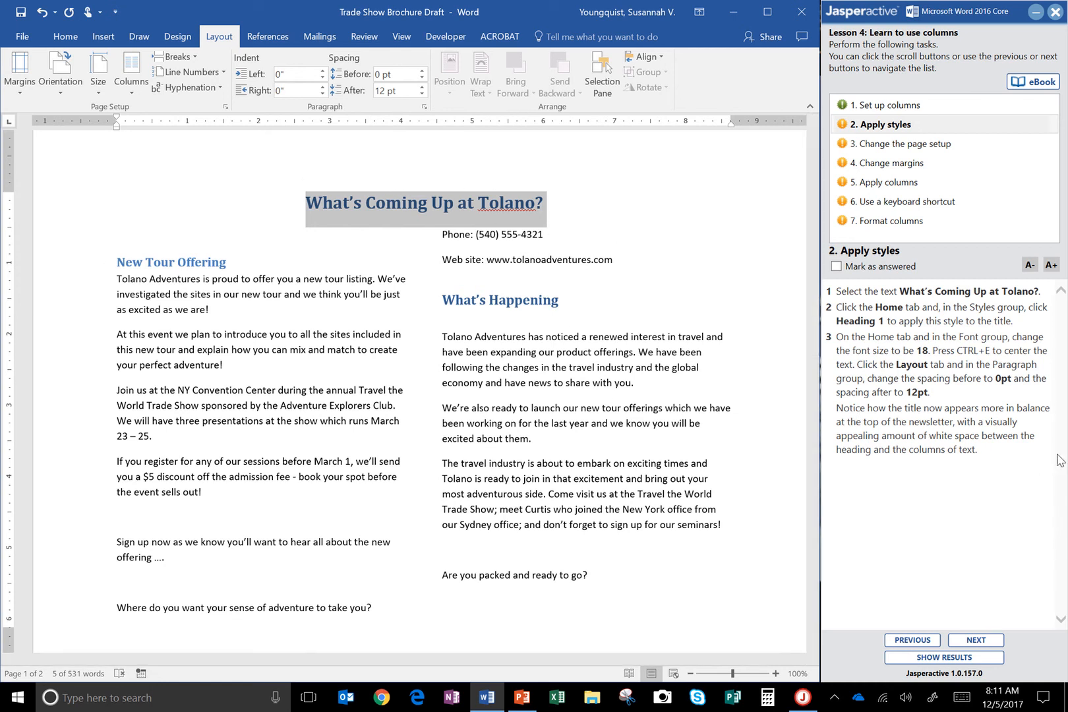
Mark the Apply styles task as answered and advance to the Change the page setup task.
left_click(837, 266)
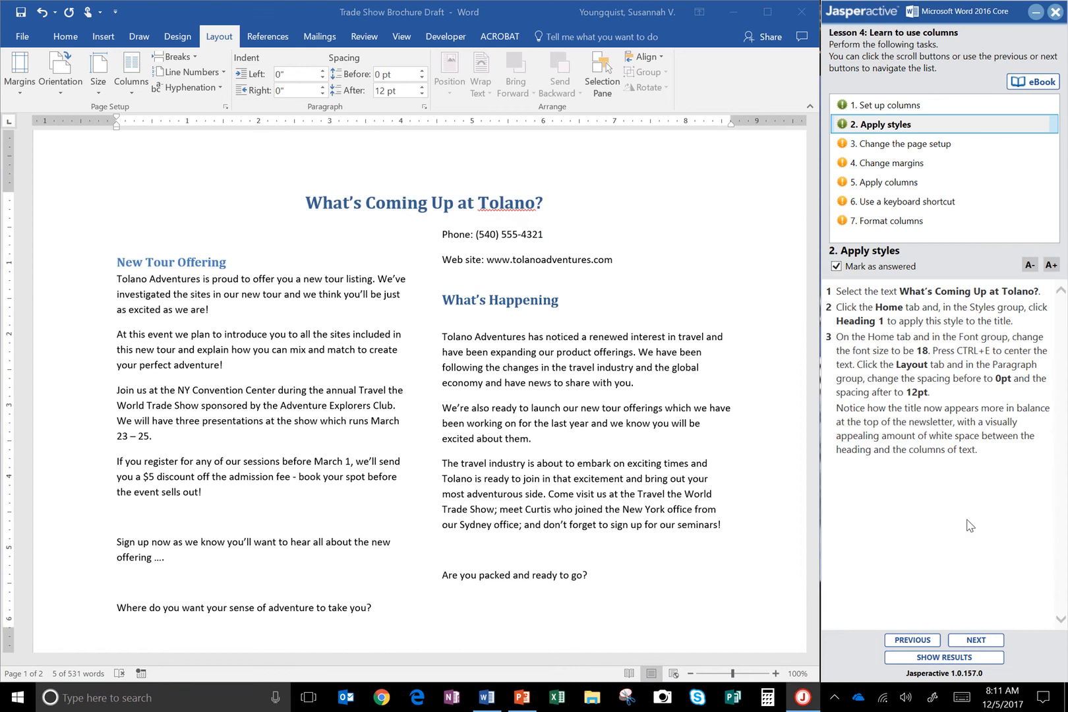
left_click(975, 639)
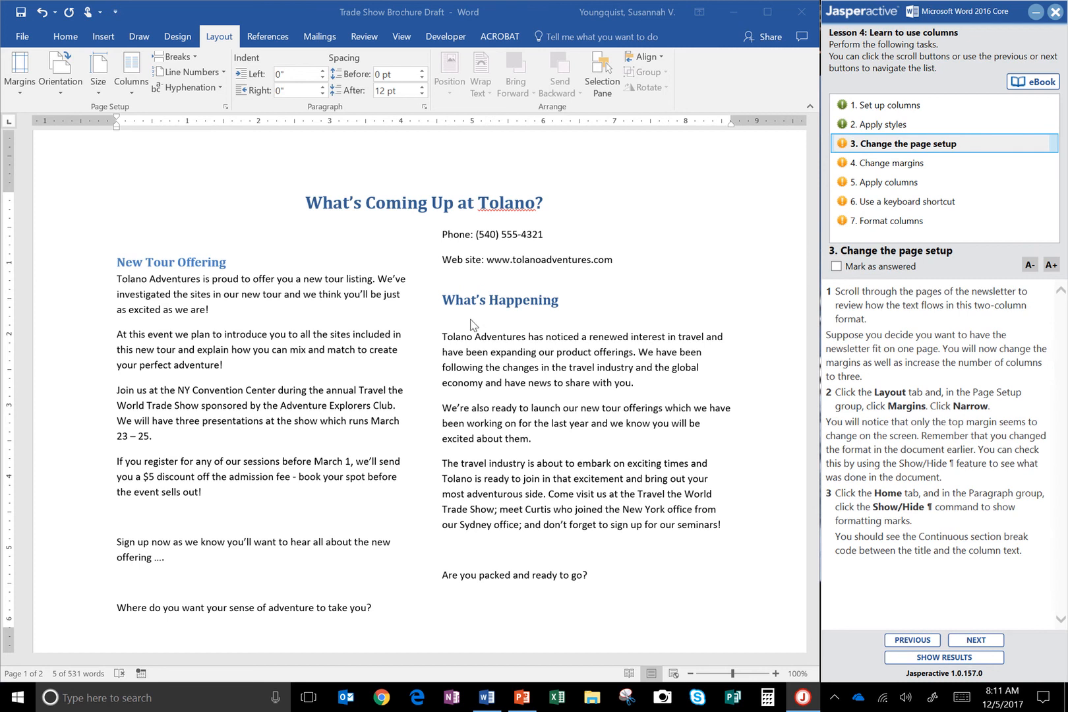
Review how the two-column text flows across both pages of the newsletter.
scroll(472, 324, "down", 3)
scroll(472, 324, "down", 9)
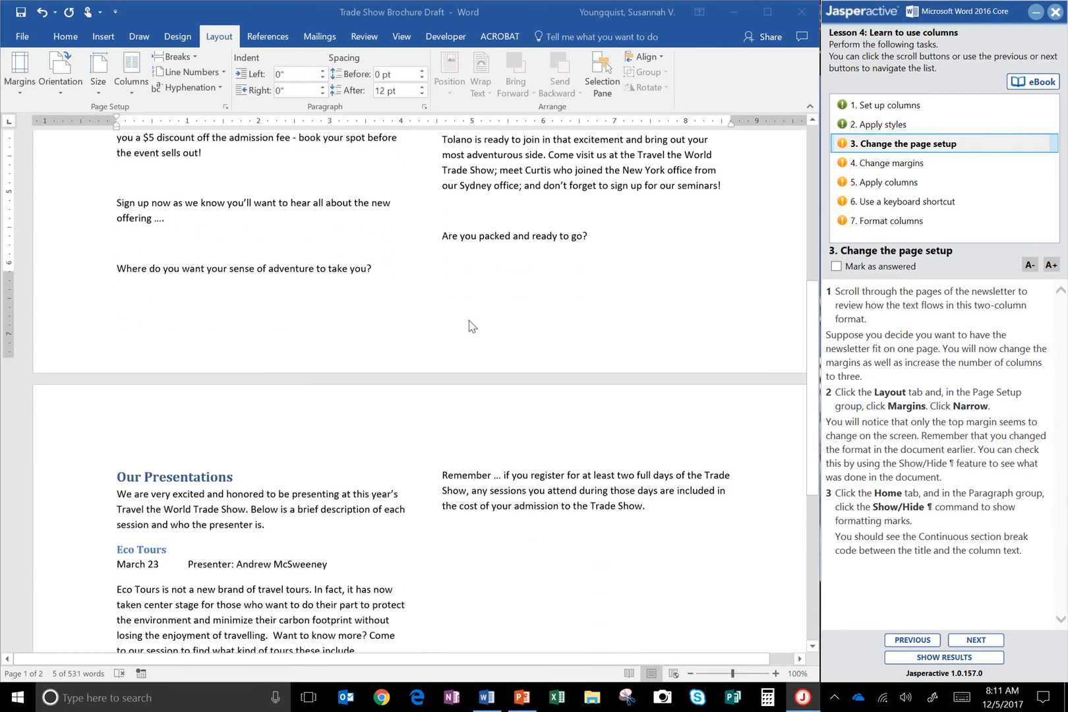
scroll(472, 326, "down", 2)
scroll(472, 325, "up", 8)
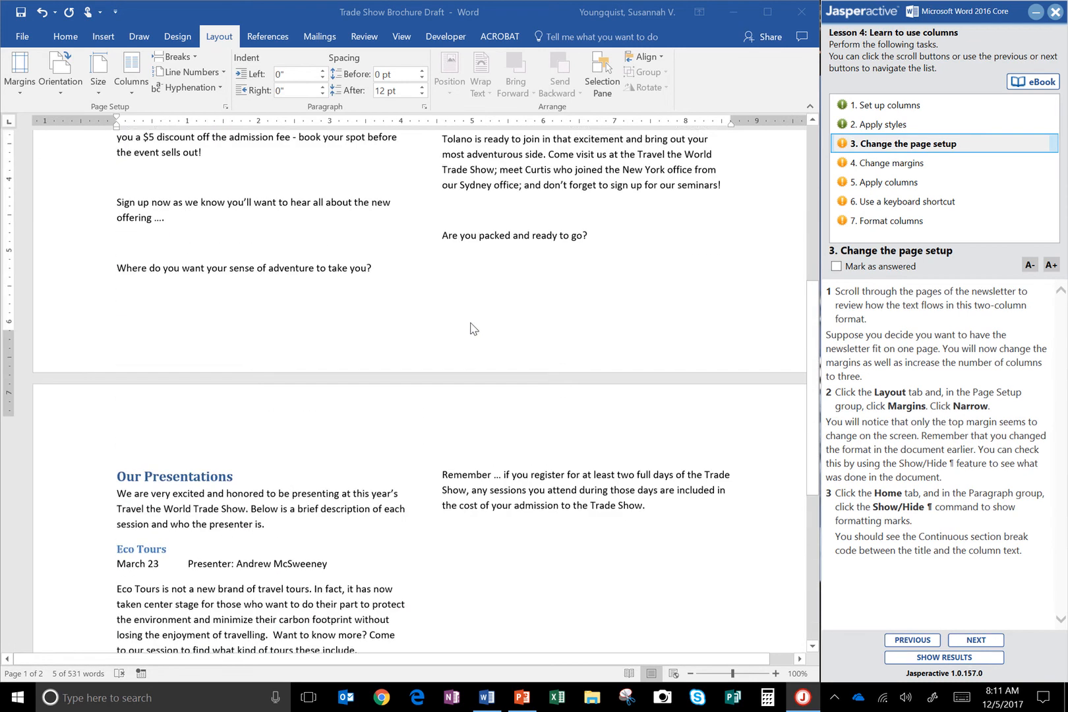
scroll(474, 328, "down", 1)
scroll(472, 327, "down", 7)
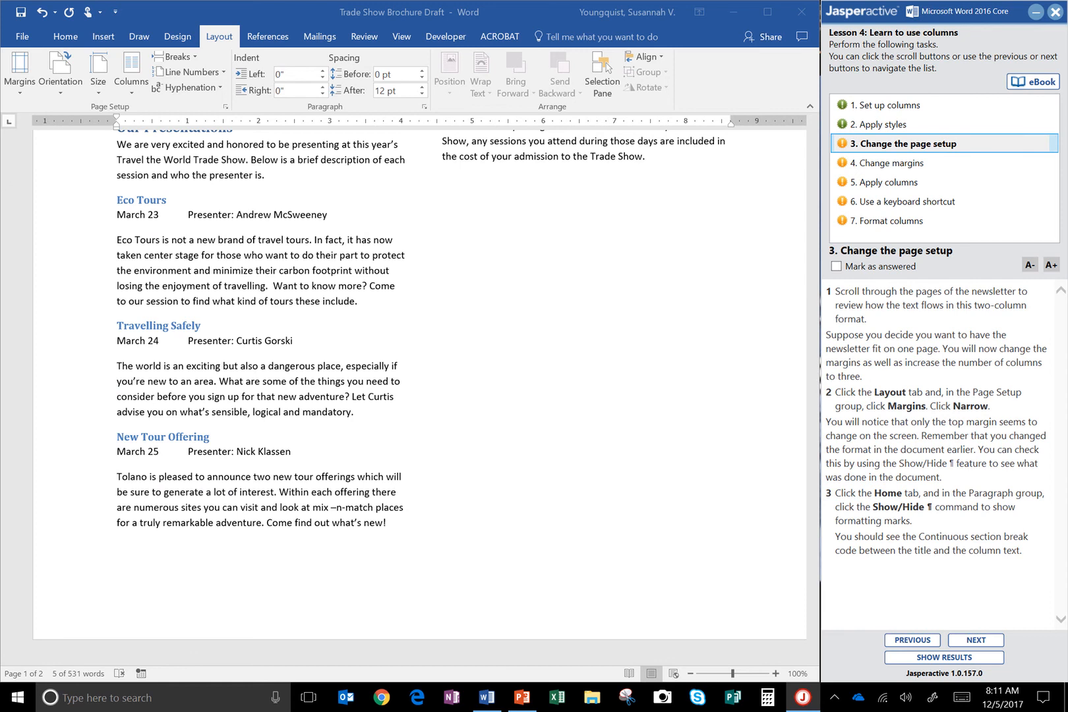
Apply the Narrow margins preset and check how the newsletter text reflows.
left_click(224, 40)
left_click(22, 96)
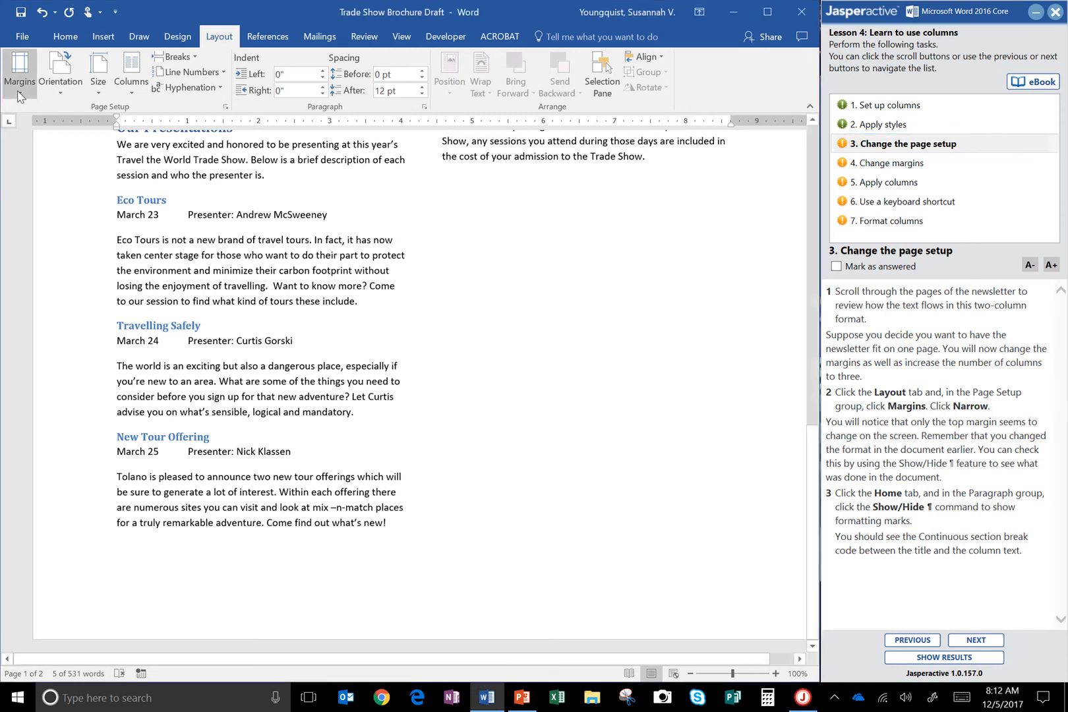
left_click(22, 97)
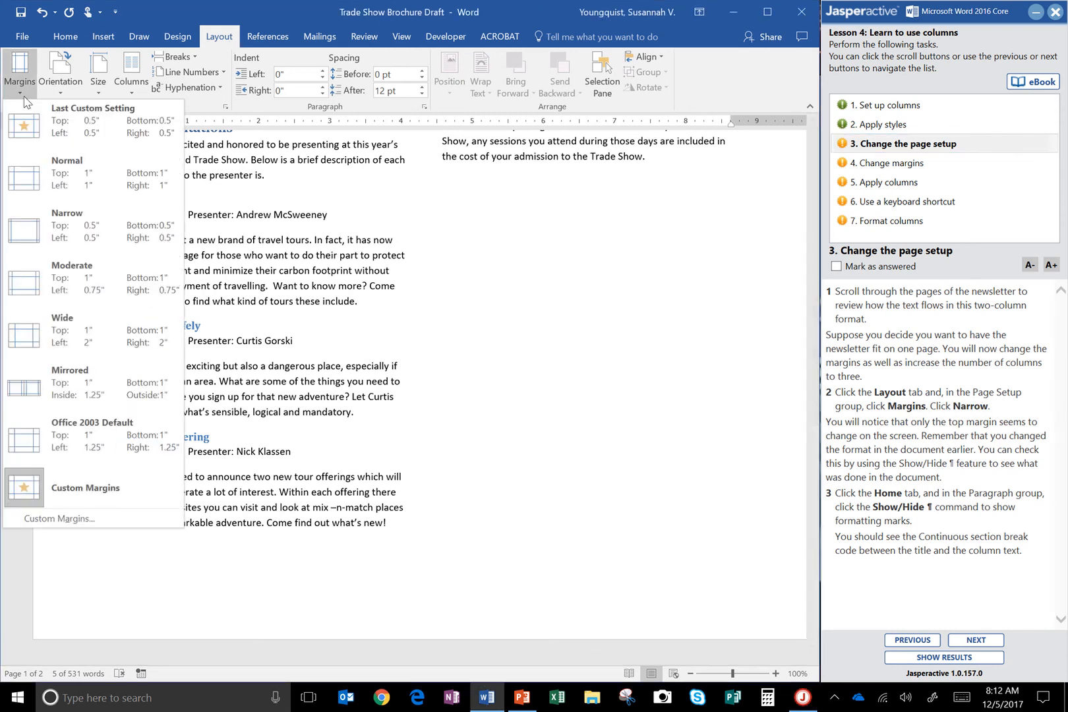
left_click(58, 232)
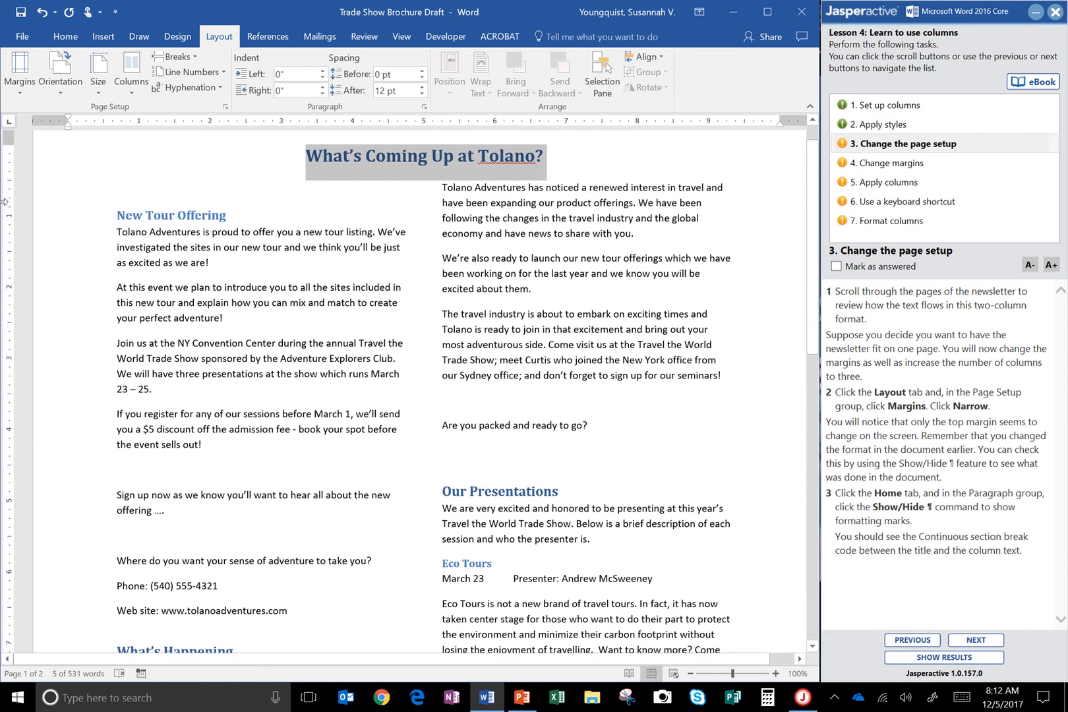
scroll(743, 332, "down", 10)
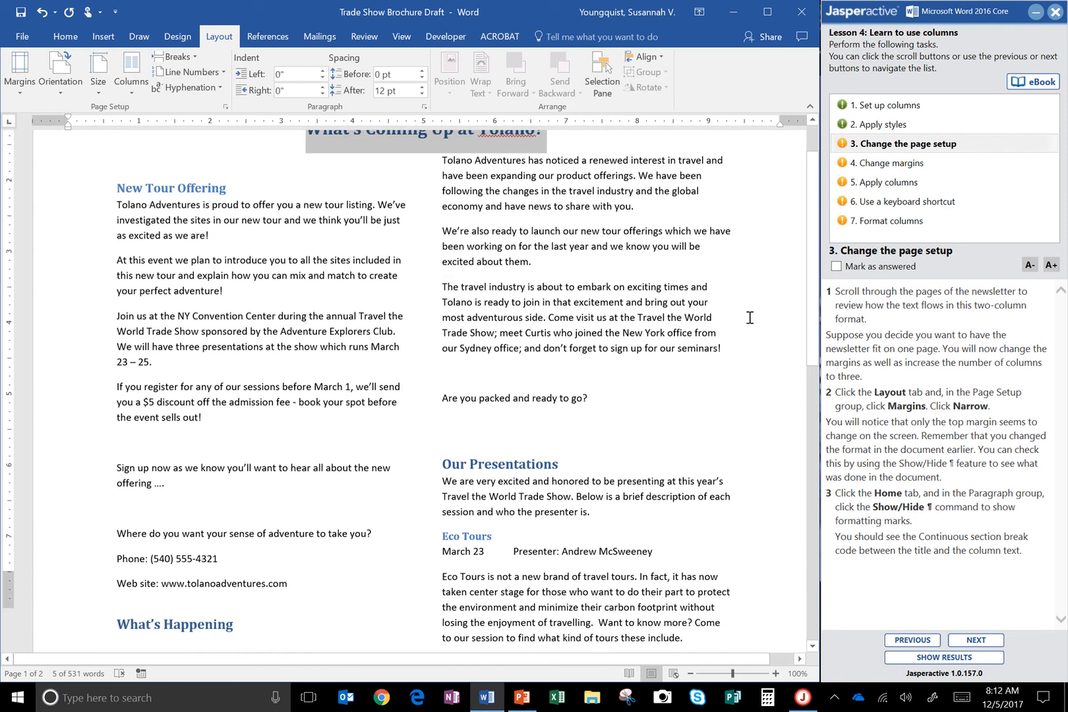
scroll(744, 316, "up", 11)
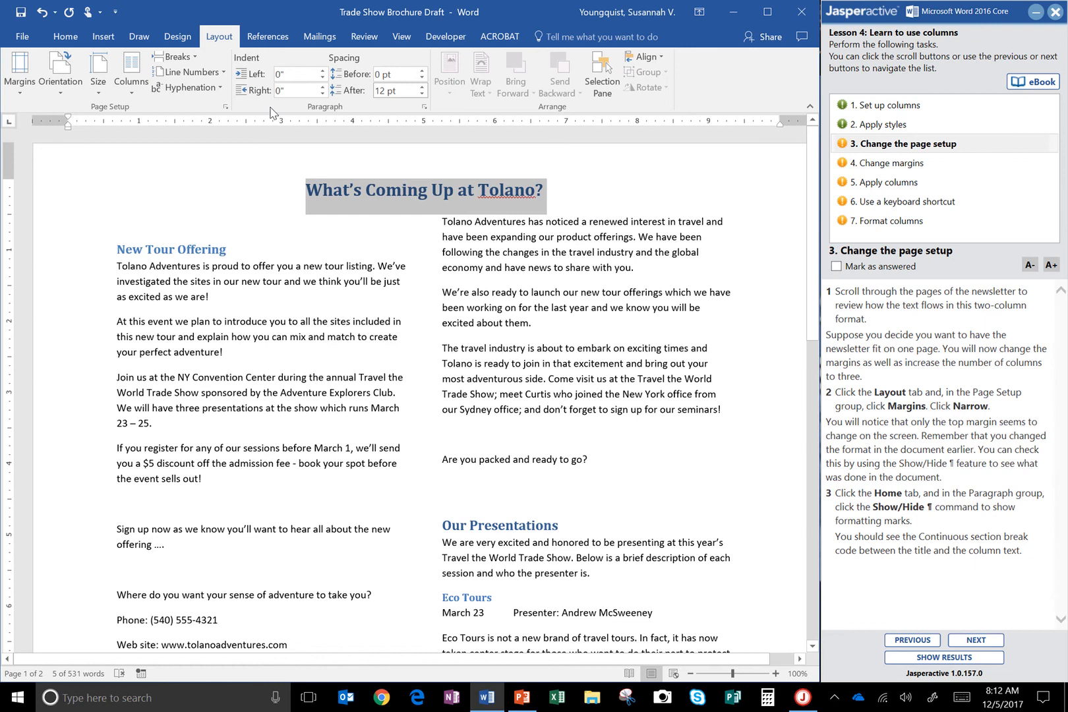
Show the formatting marks to check for the continuous section break between the title and the column text.
left_click(61, 37)
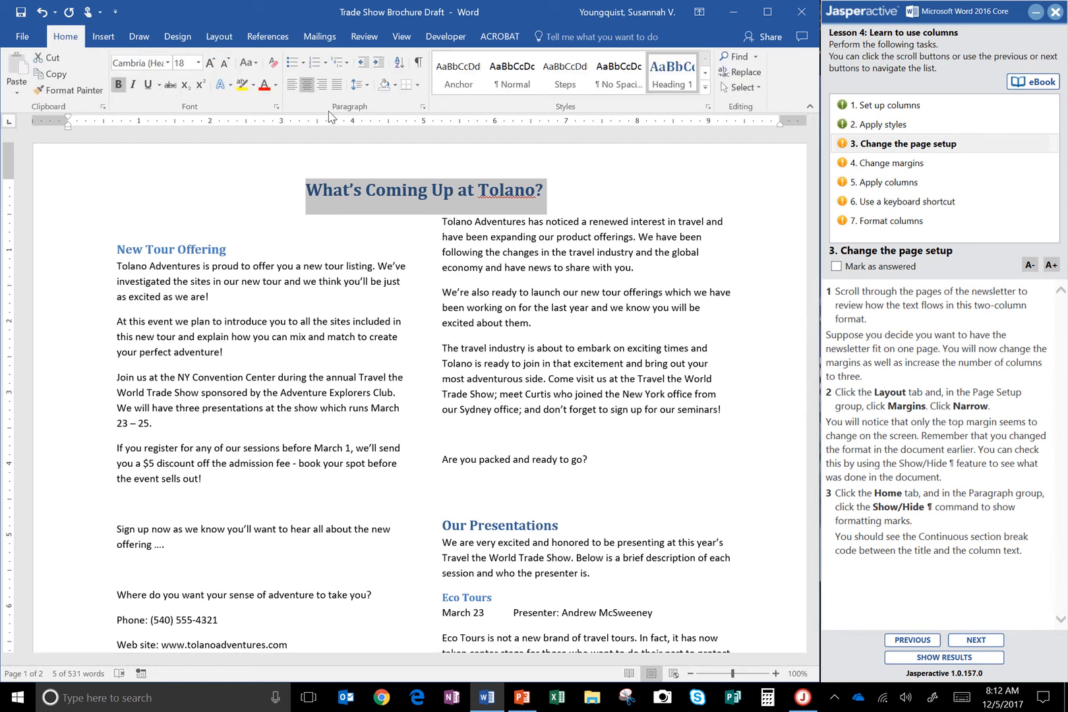
left_click(417, 64)
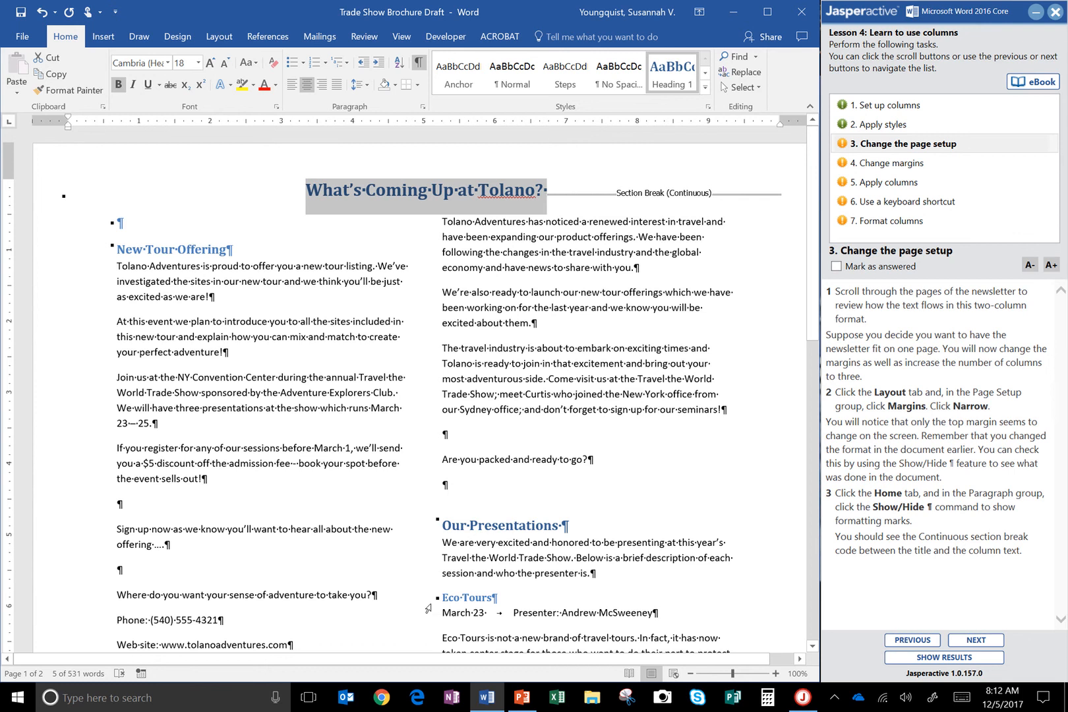
scroll(453, 295, "down", 10)
scroll(453, 296, "up", 10)
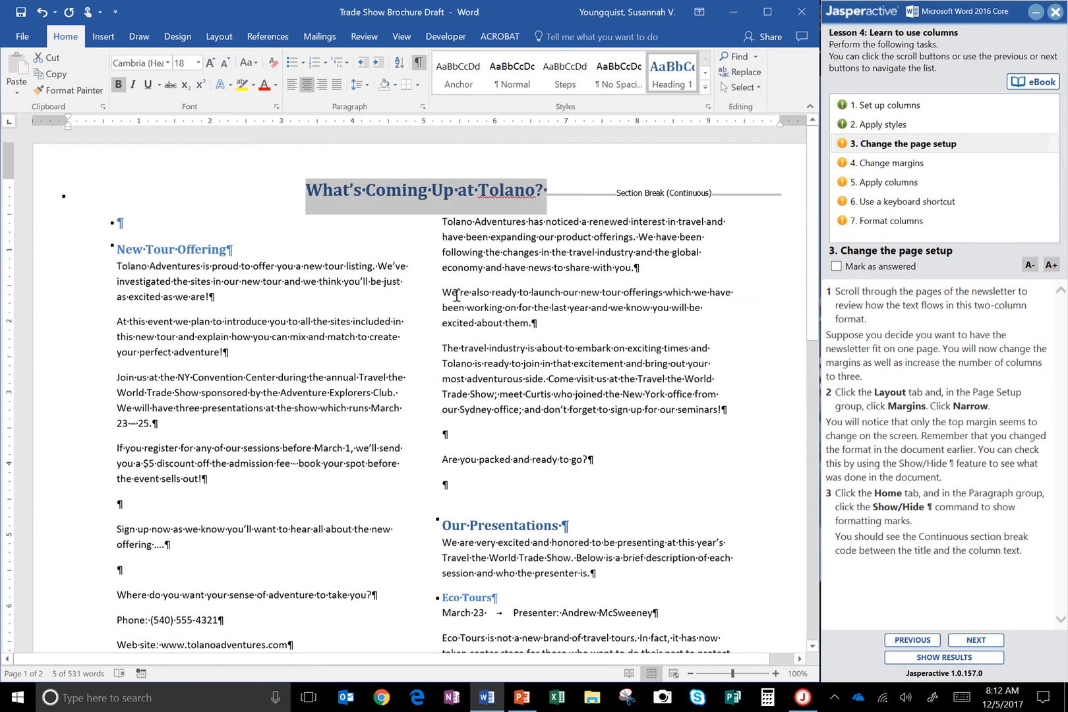
Mark the Change the page setup task as answered and advance to the Change margins task.
left_click(847, 267)
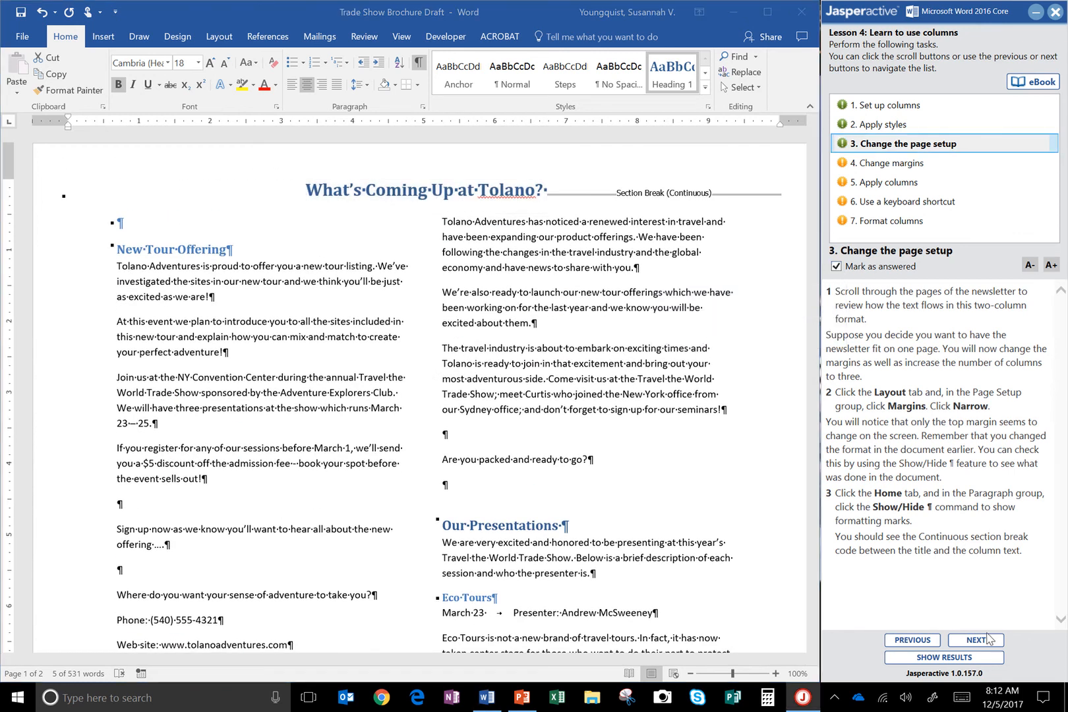
left_click(976, 640)
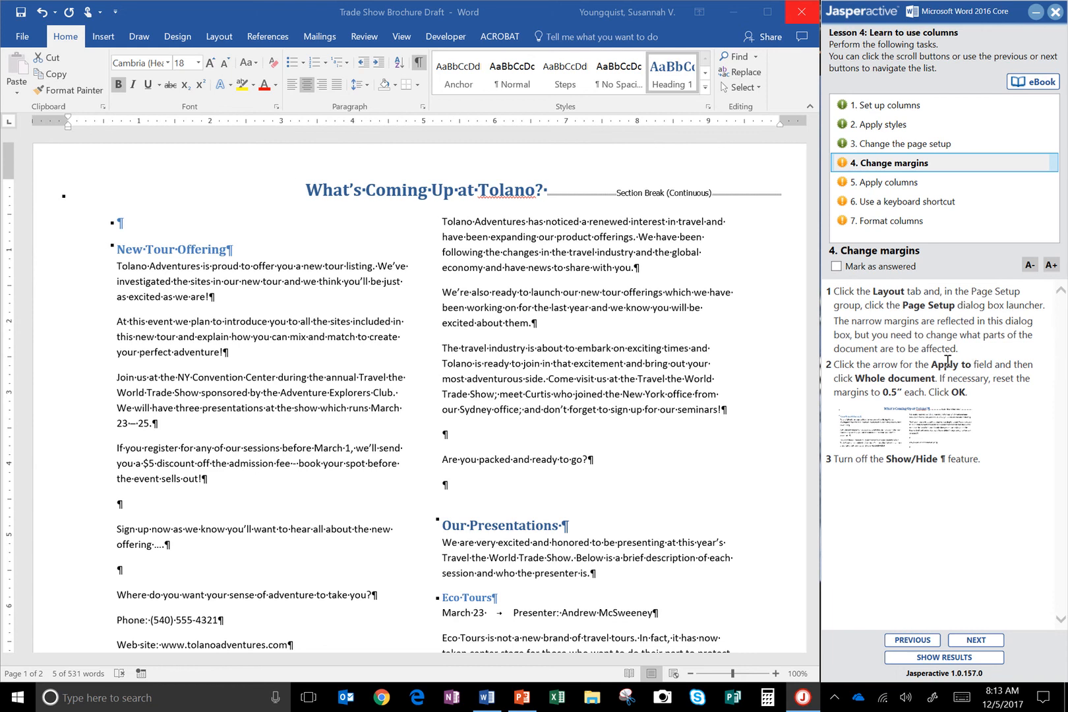
key("ctrl")
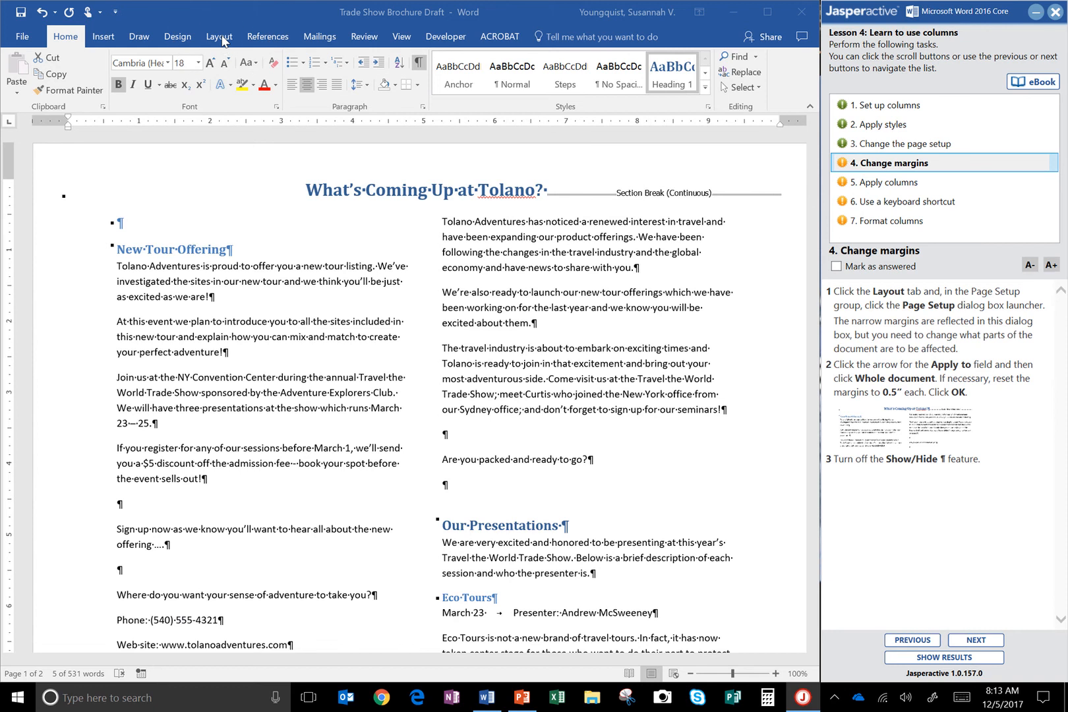
In the Page Setup dialog, set the margins to apply to the whole document, consulting the task's example picture.
left_click(220, 36)
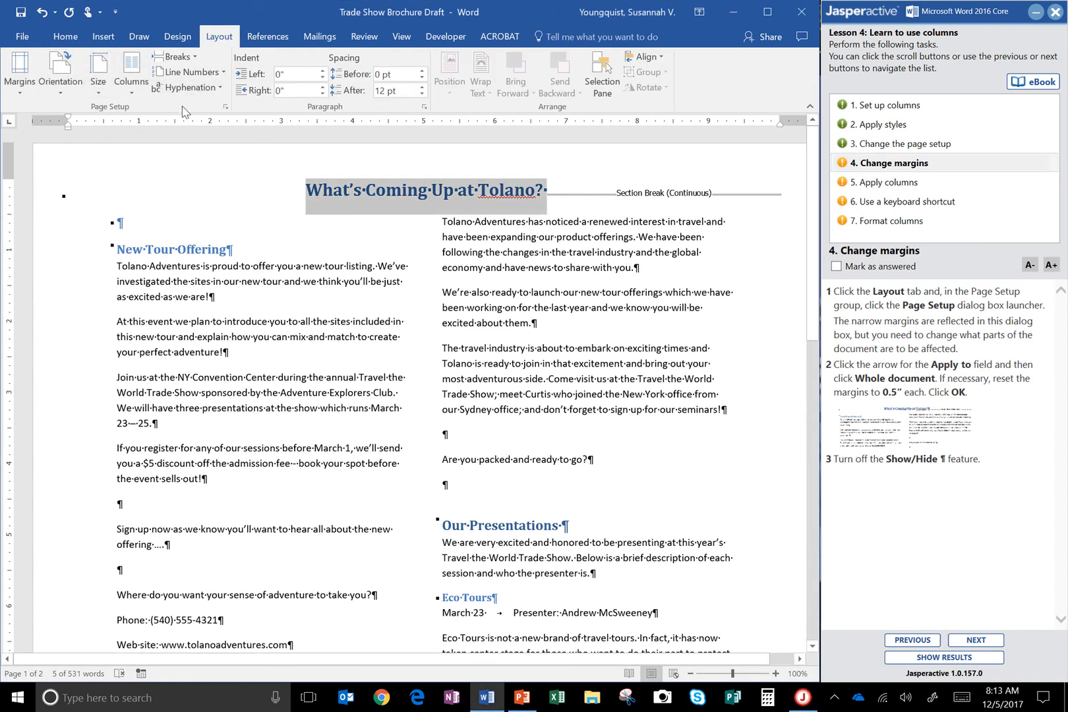
left_click(226, 109)
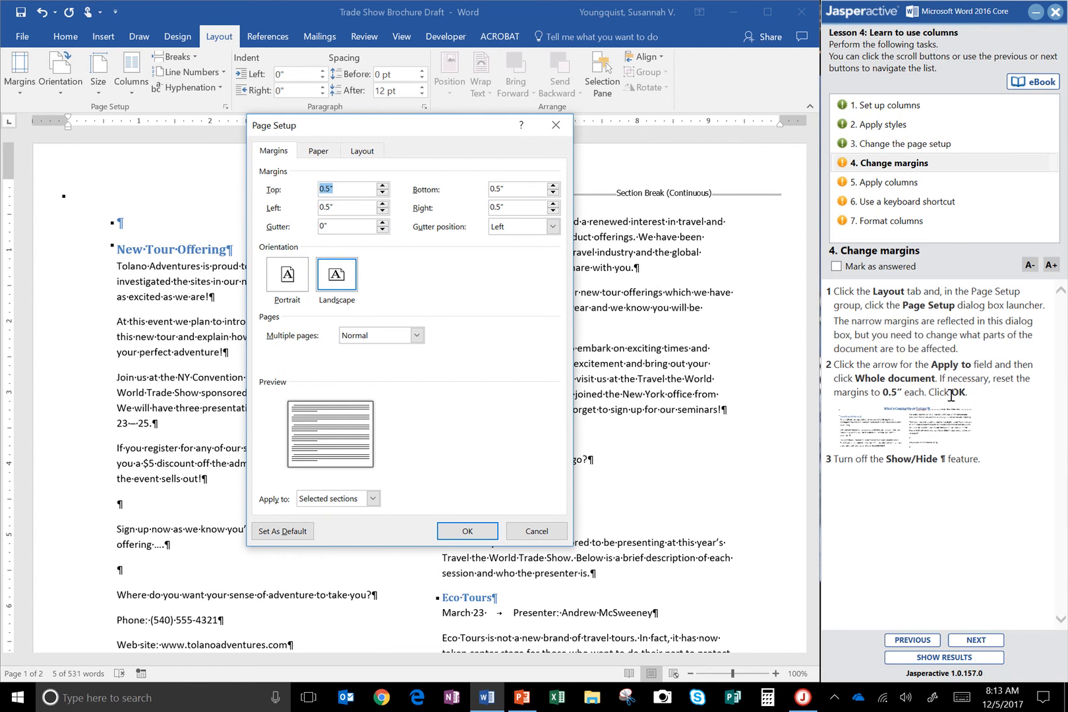
key("ctrl")
key("ctrl")
key("ctrl")
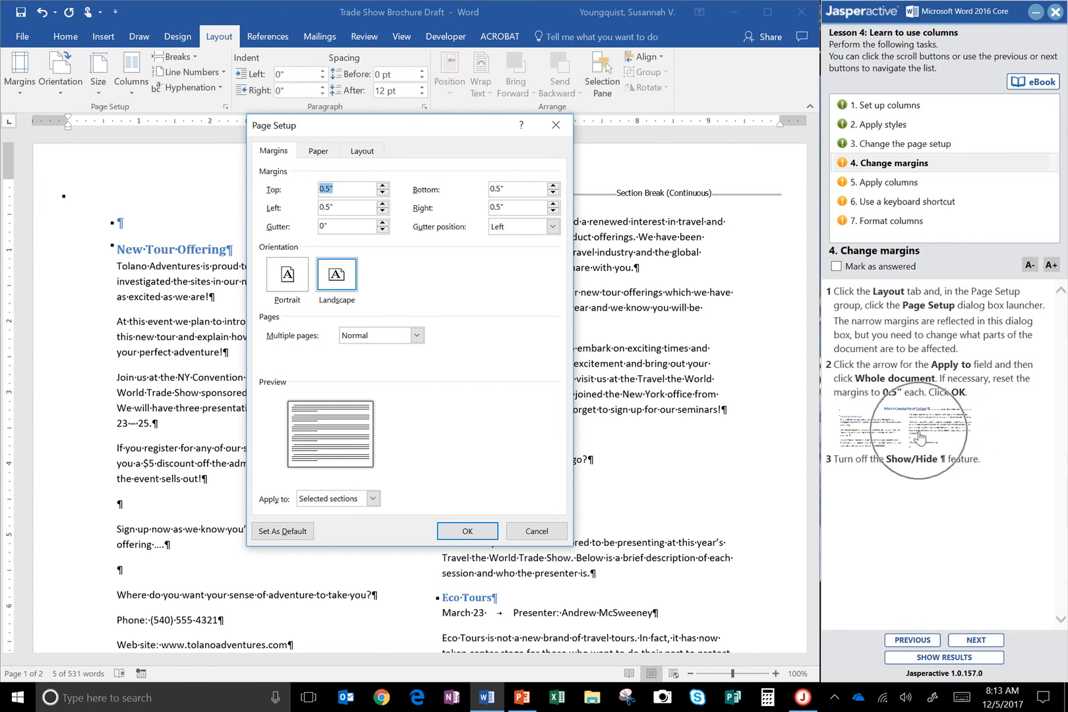
left_click(920, 436)
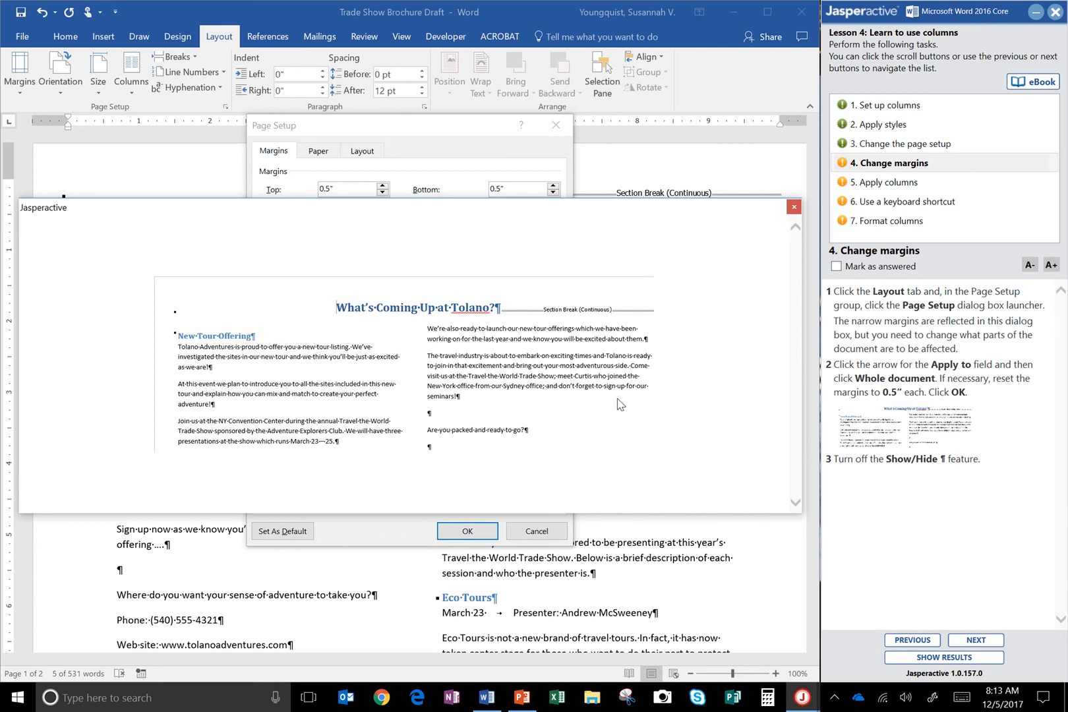
left_click(794, 207)
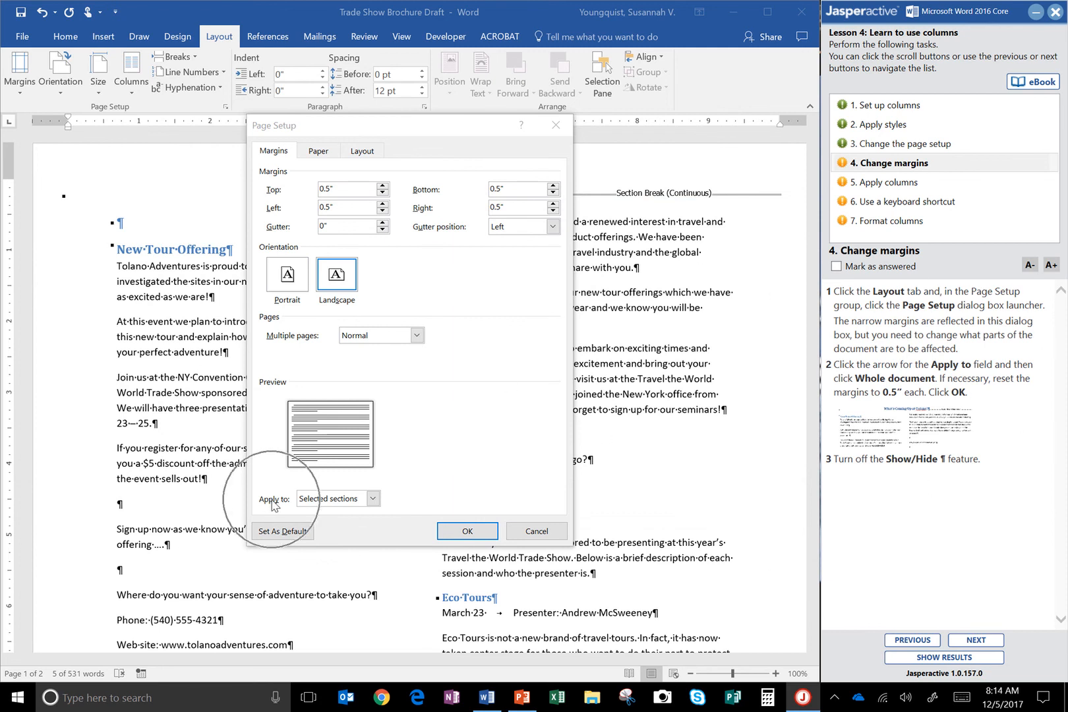
left_click(329, 500)
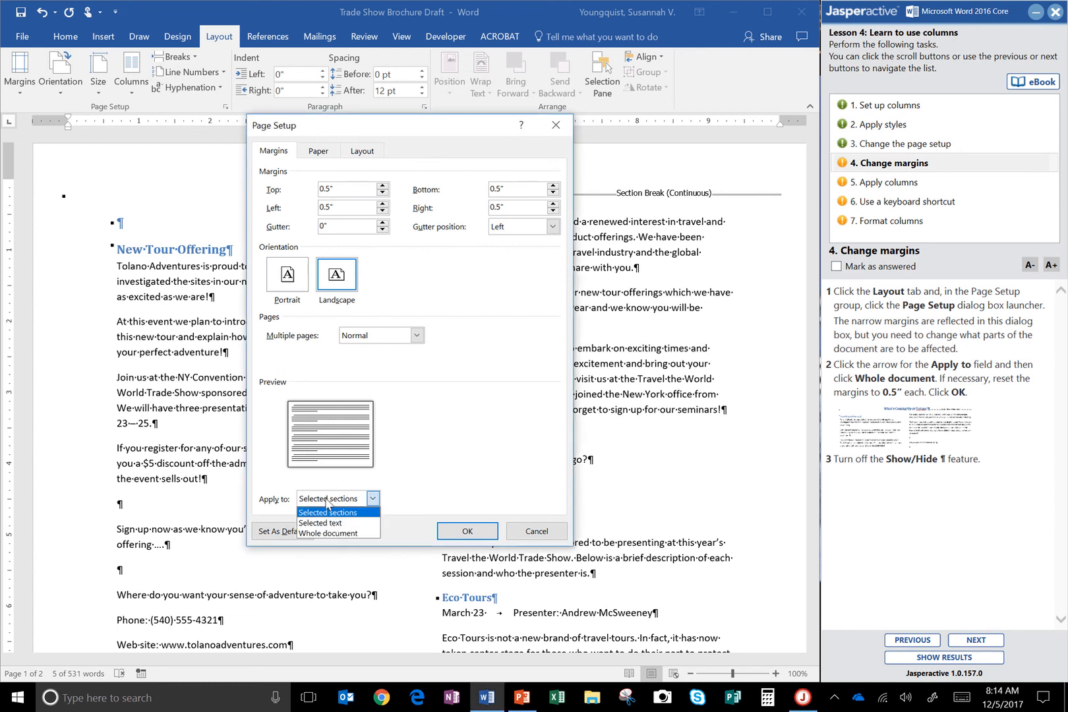
left_click(329, 534)
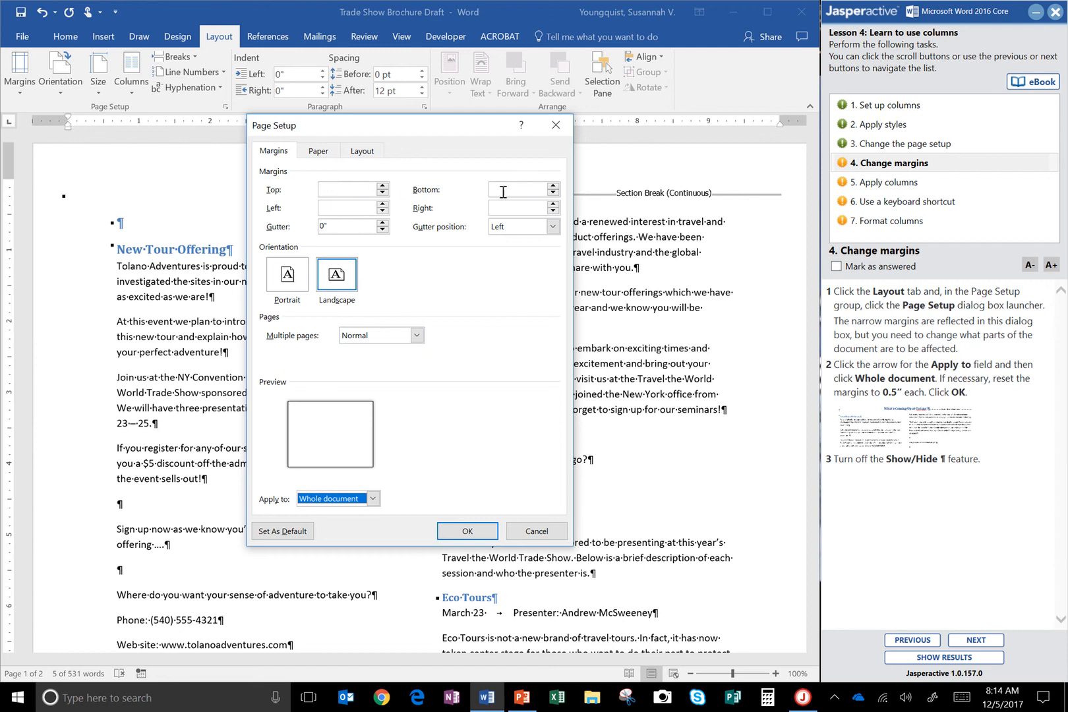
Set the top, left, bottom and right margins to 0.5" each and confirm the page setup.
key("ctrl")
key("ctrl")
left_click(382, 187)
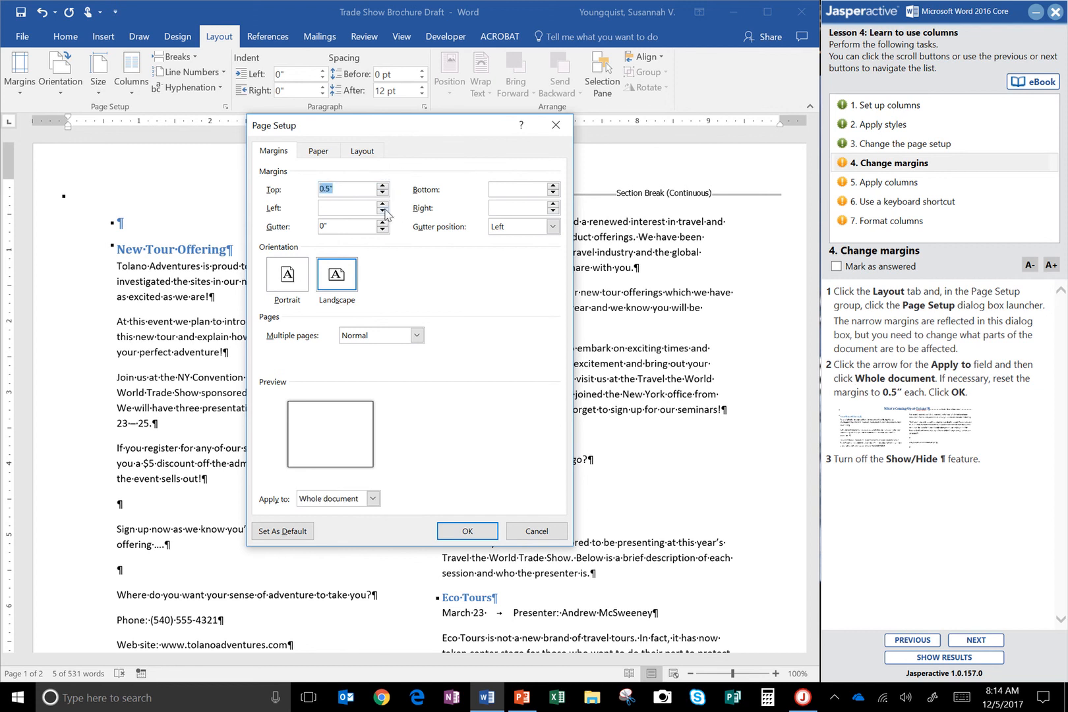
left_click(382, 205)
left_click(382, 205)
left_click(382, 204)
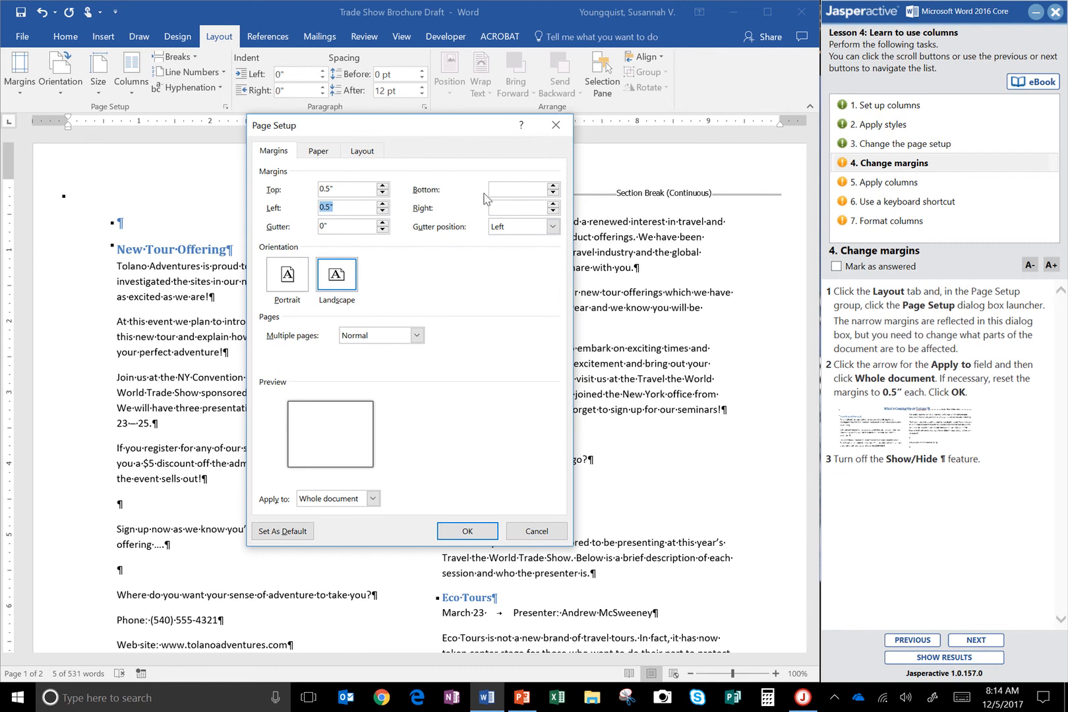
left_click(553, 186)
left_click(553, 186)
left_click(553, 204)
left_click(553, 204)
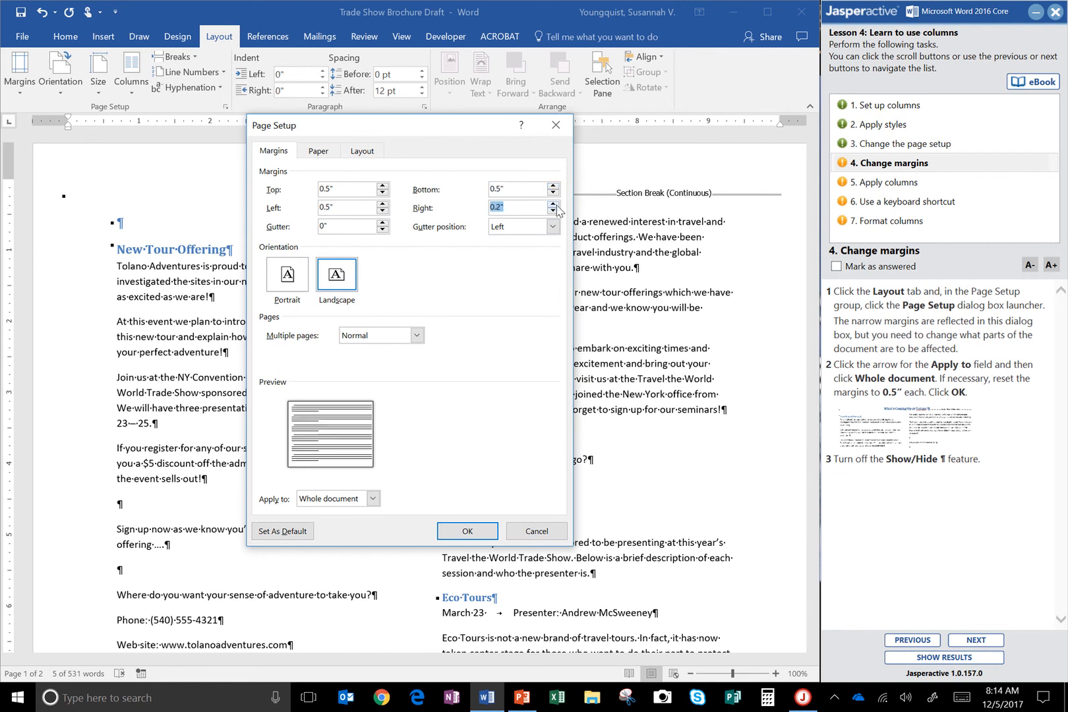
left_click(475, 534)
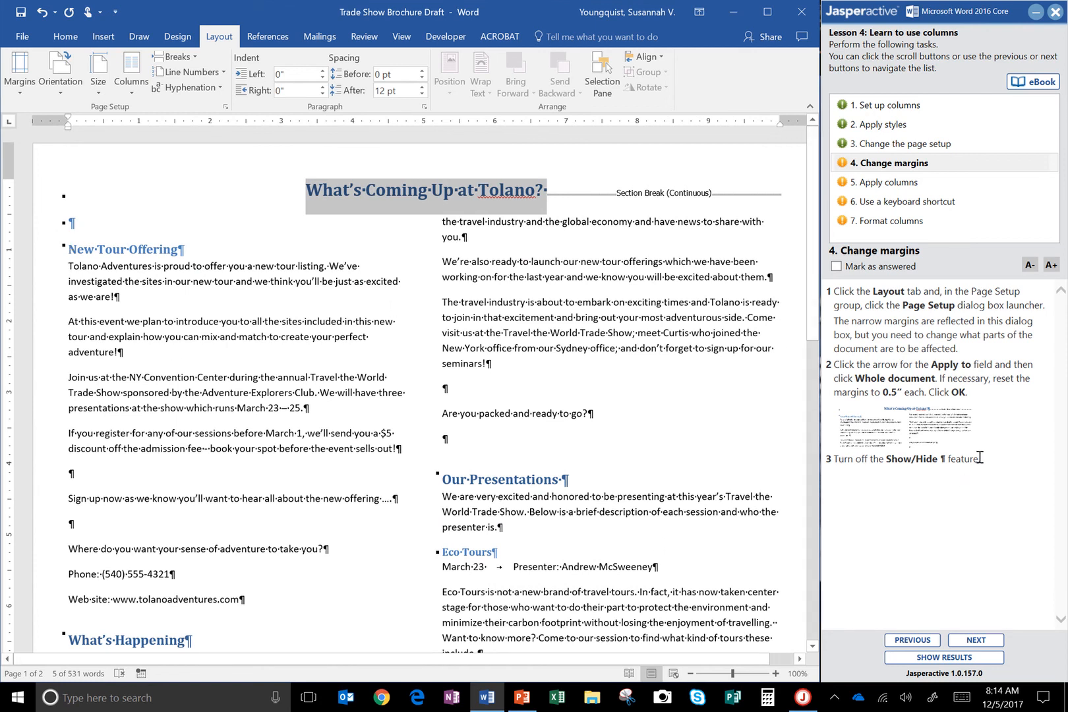
Hide the formatting marks, and mark the Change margins task as answered to advance to Apply columns.
left_click(65, 37)
left_click(418, 62)
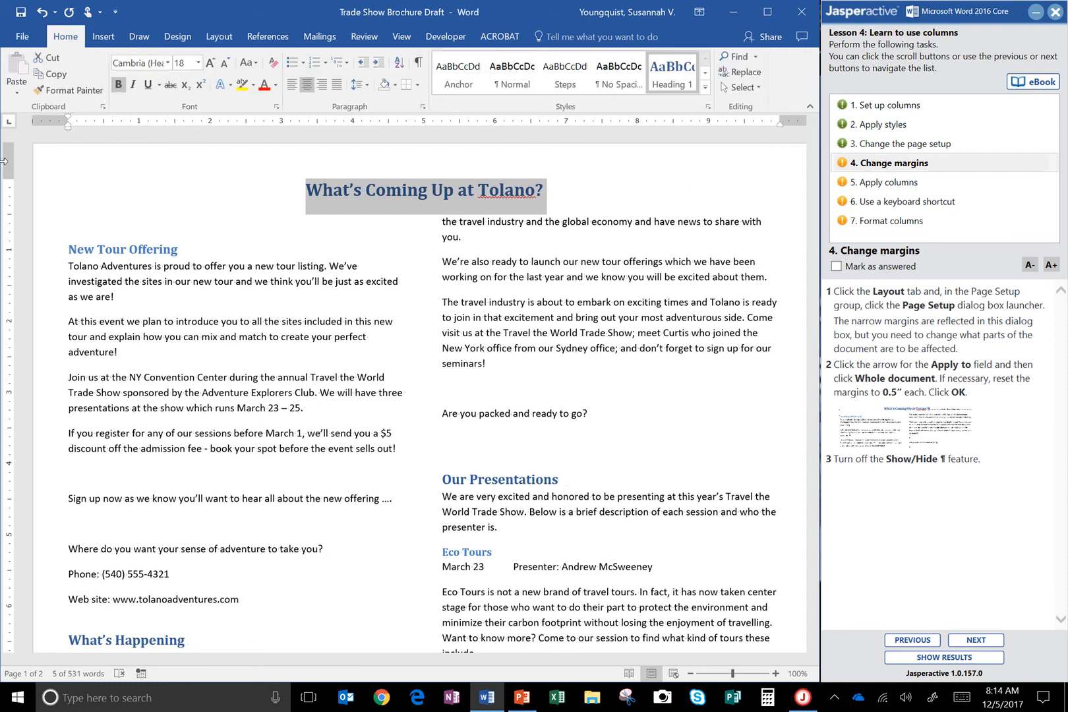
left_click(836, 266)
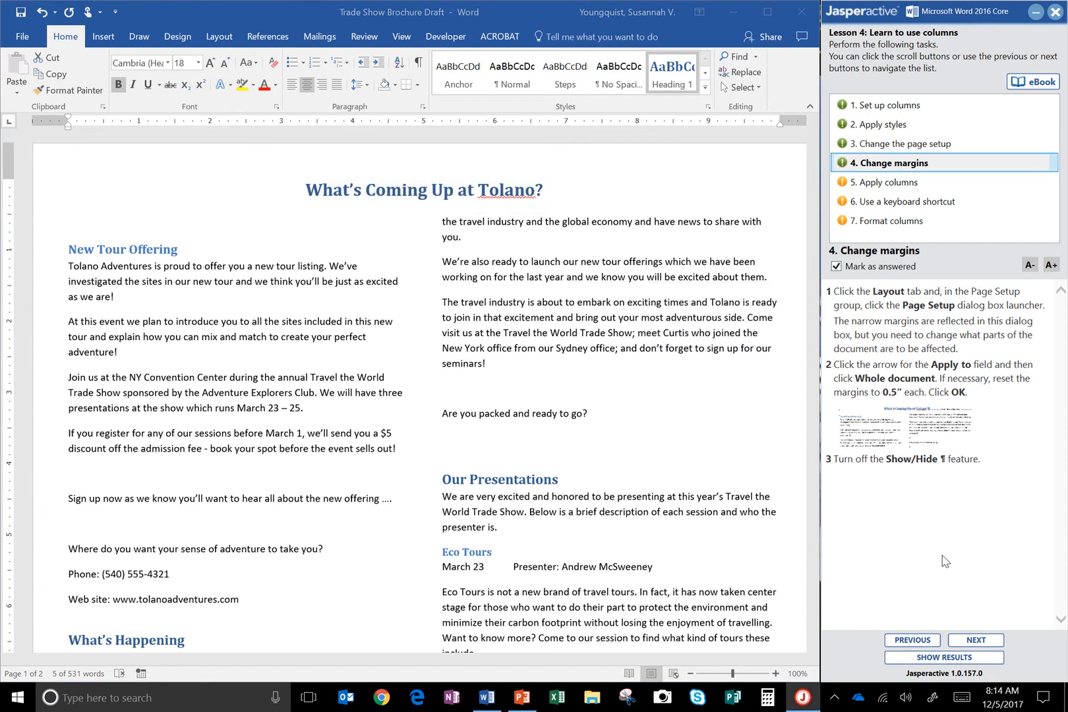
left_click(996, 640)
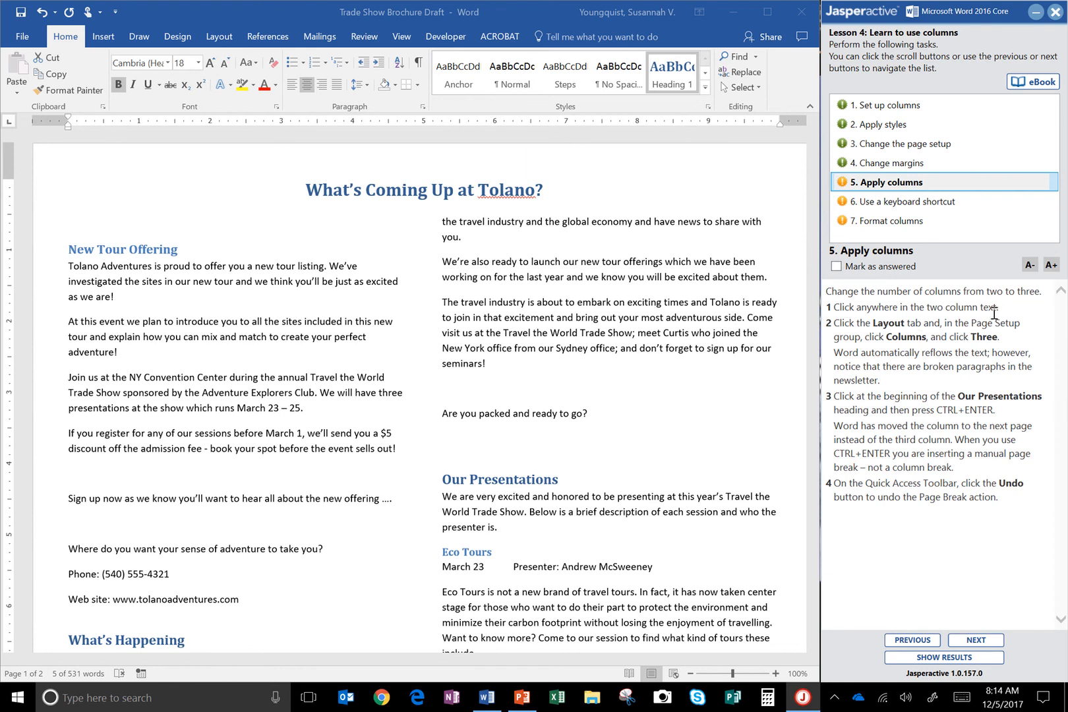
Change the newsletter's two-column body text to three columns and review the paragraph breaks between columns.
left_click(181, 336)
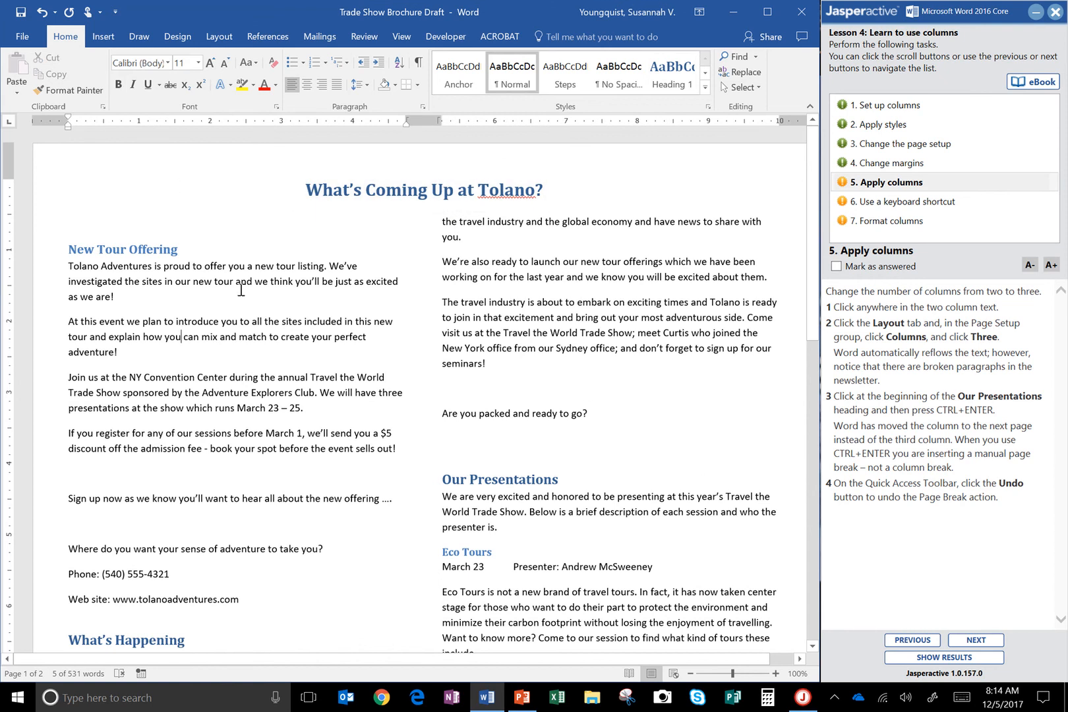
left_click(243, 320)
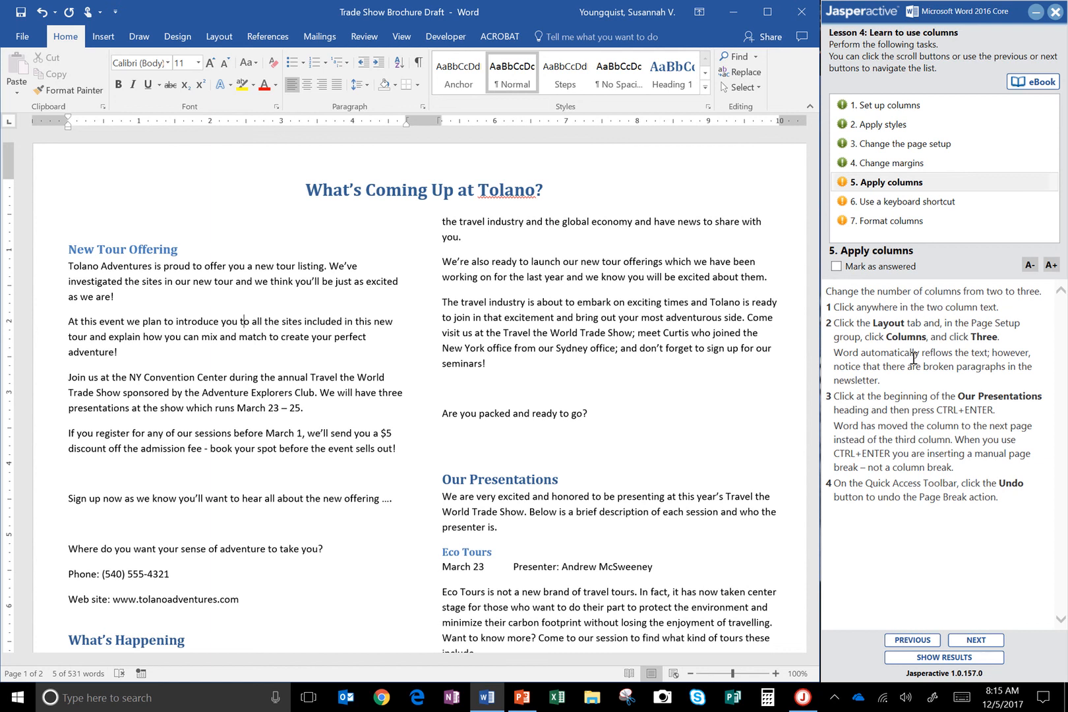
left_click(214, 36)
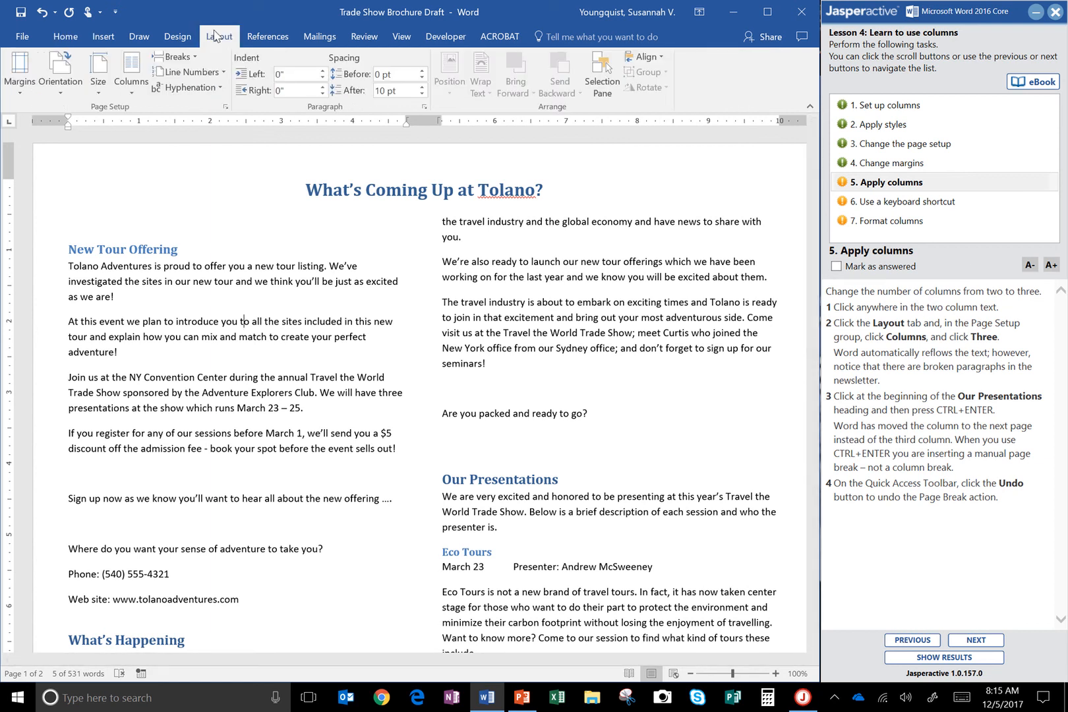
left_click(131, 96)
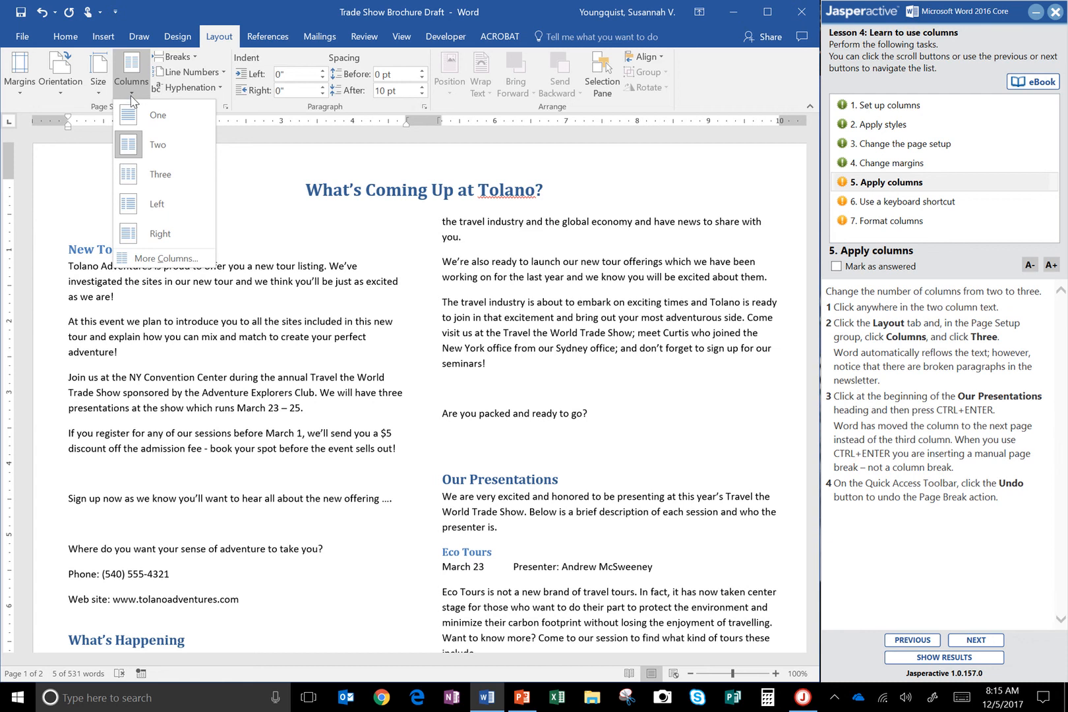
left_click(158, 173)
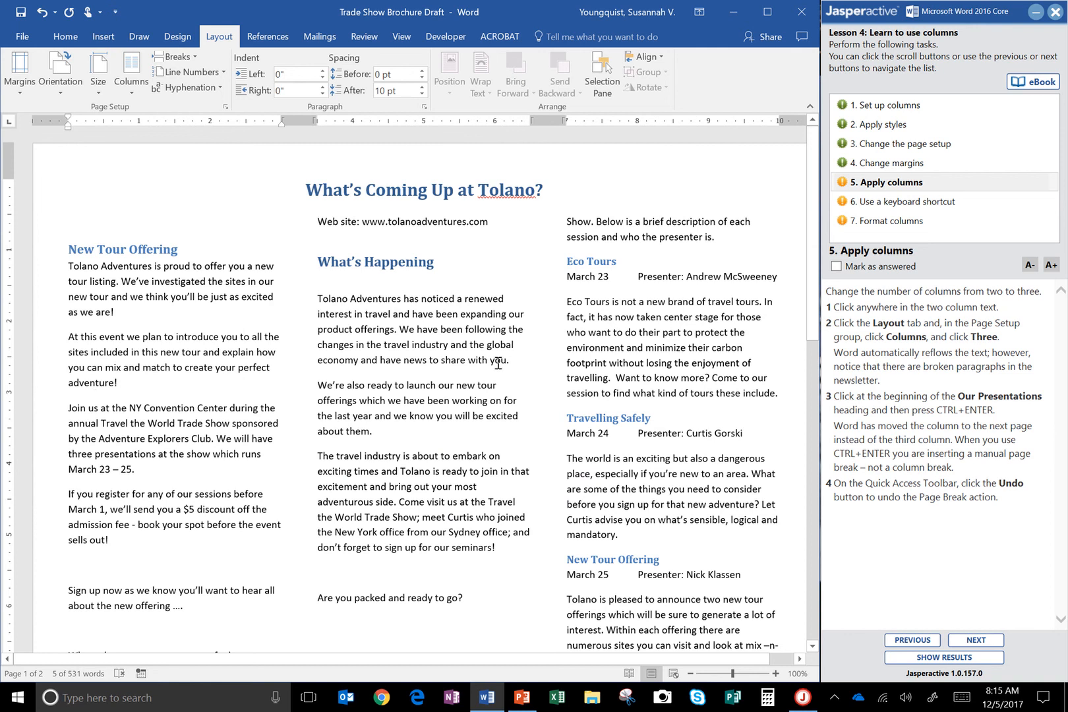
scroll(508, 372, "down", 7)
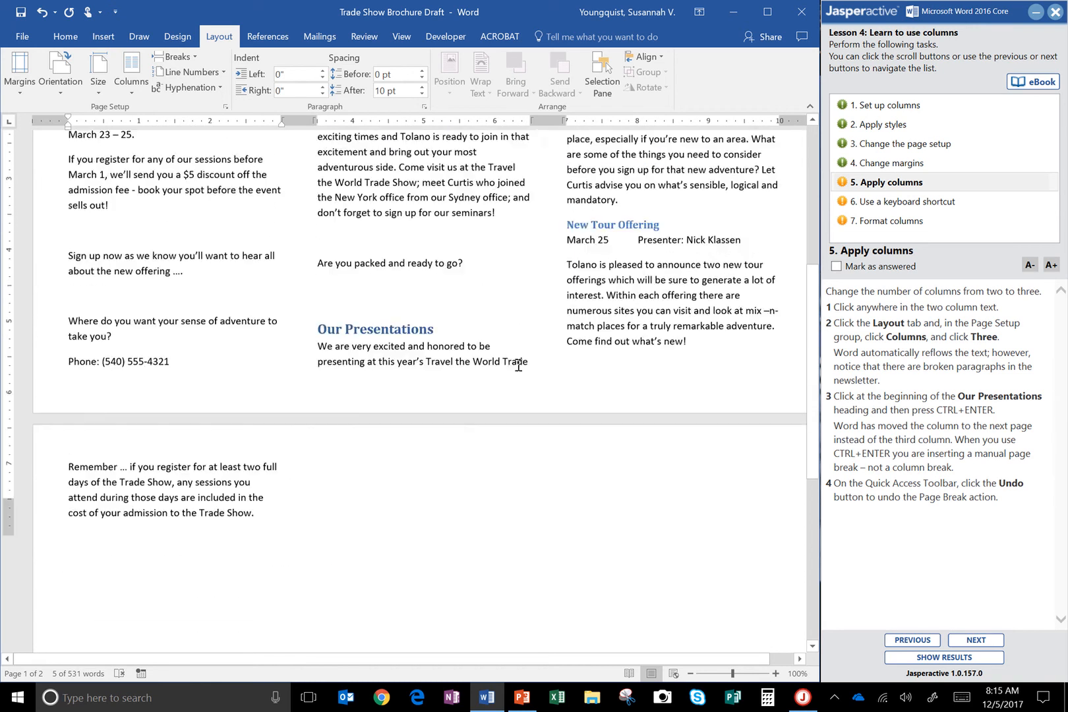
scroll(511, 373, "up", 5)
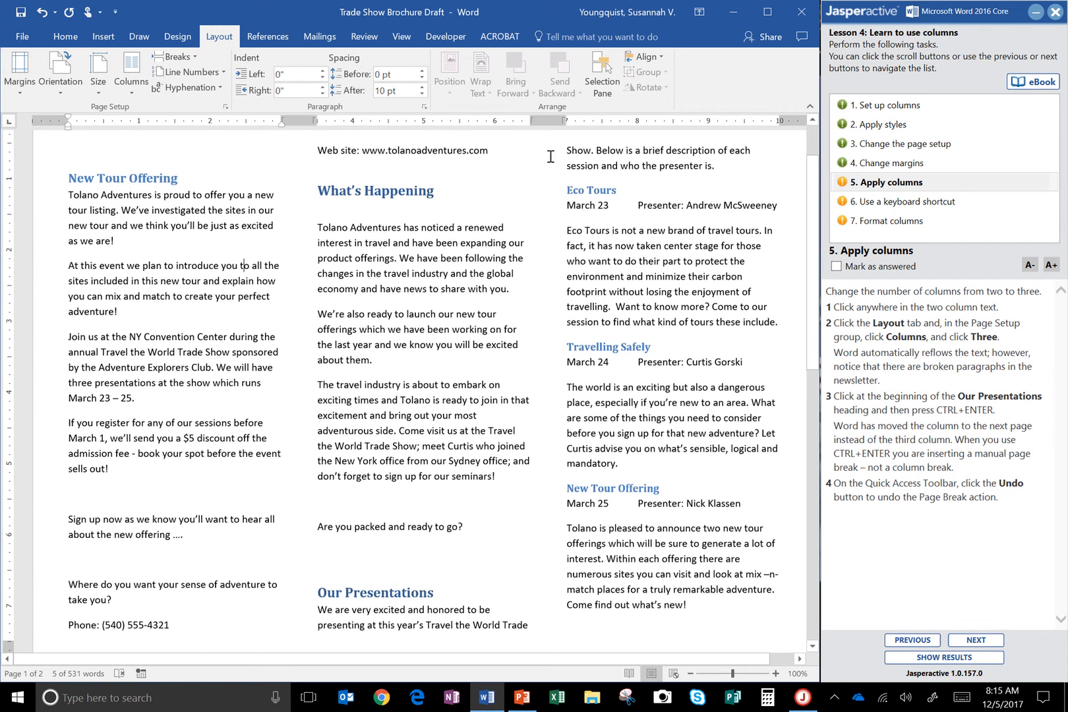
scroll(288, 439, "up", 3)
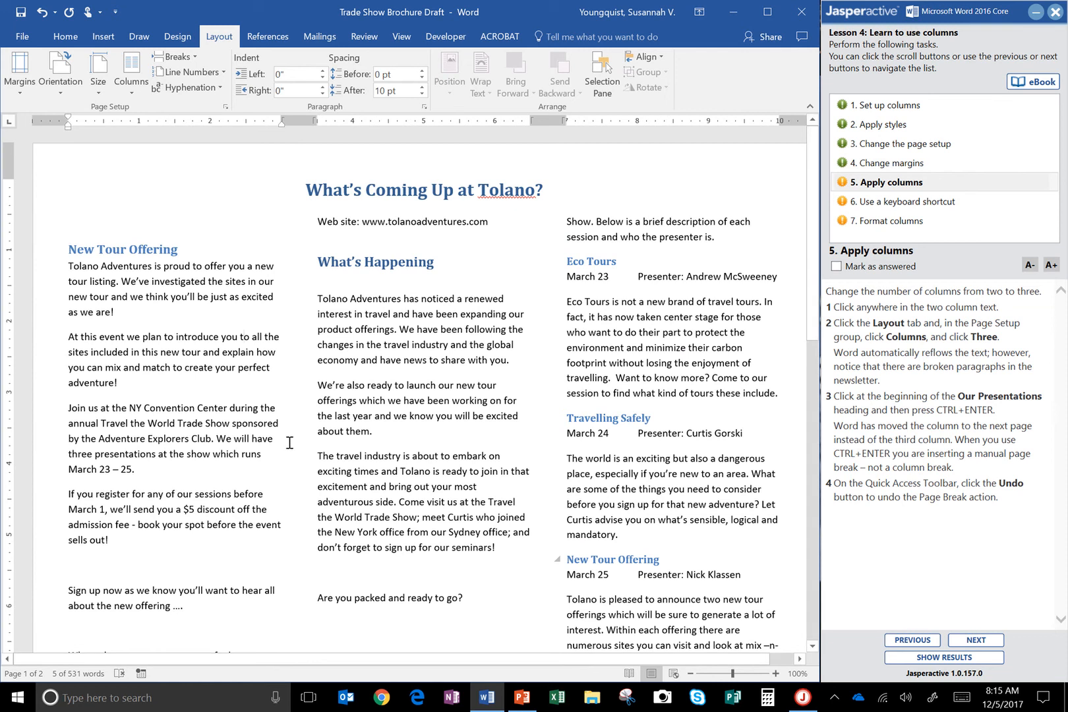
Insert a manual page break before the Our Presentations heading and review how the text flows onto the second page.
scroll(206, 417, "down", 3)
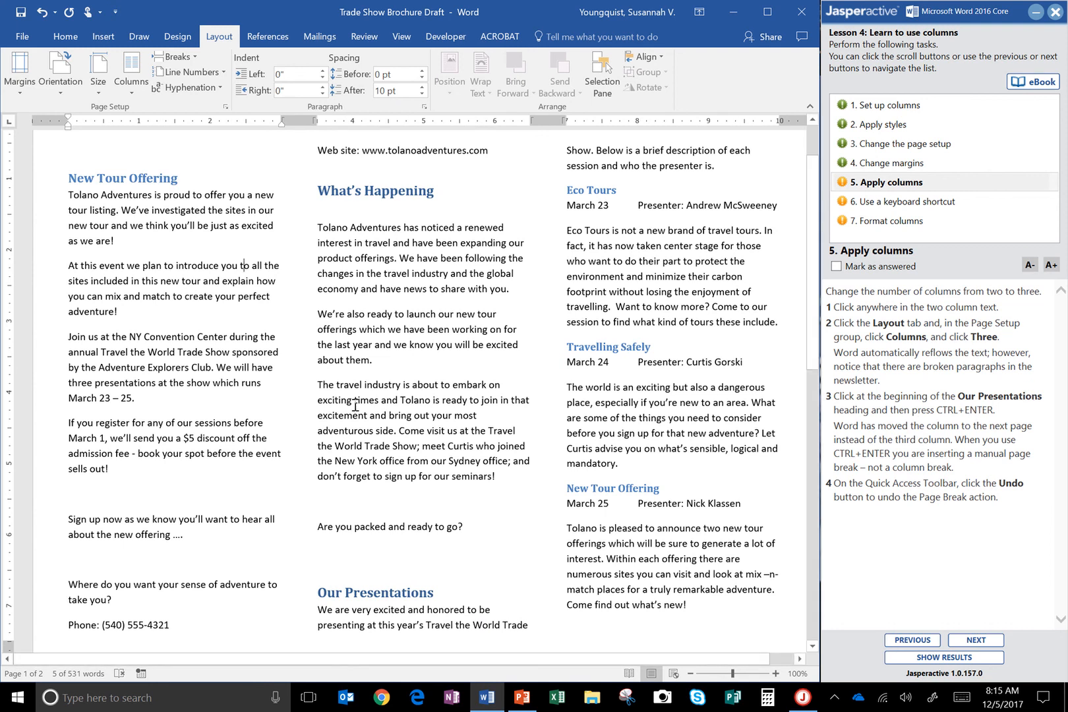
scroll(356, 408, "down", 5)
left_click(319, 415)
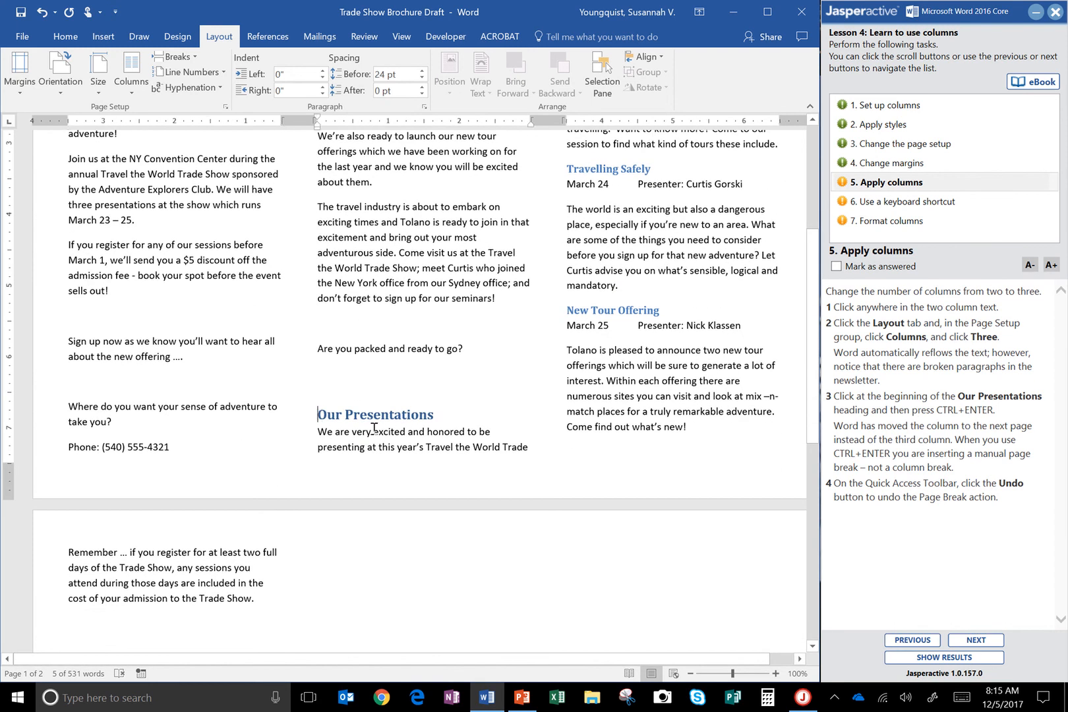
left_click(319, 415)
key("ctrl+Return")
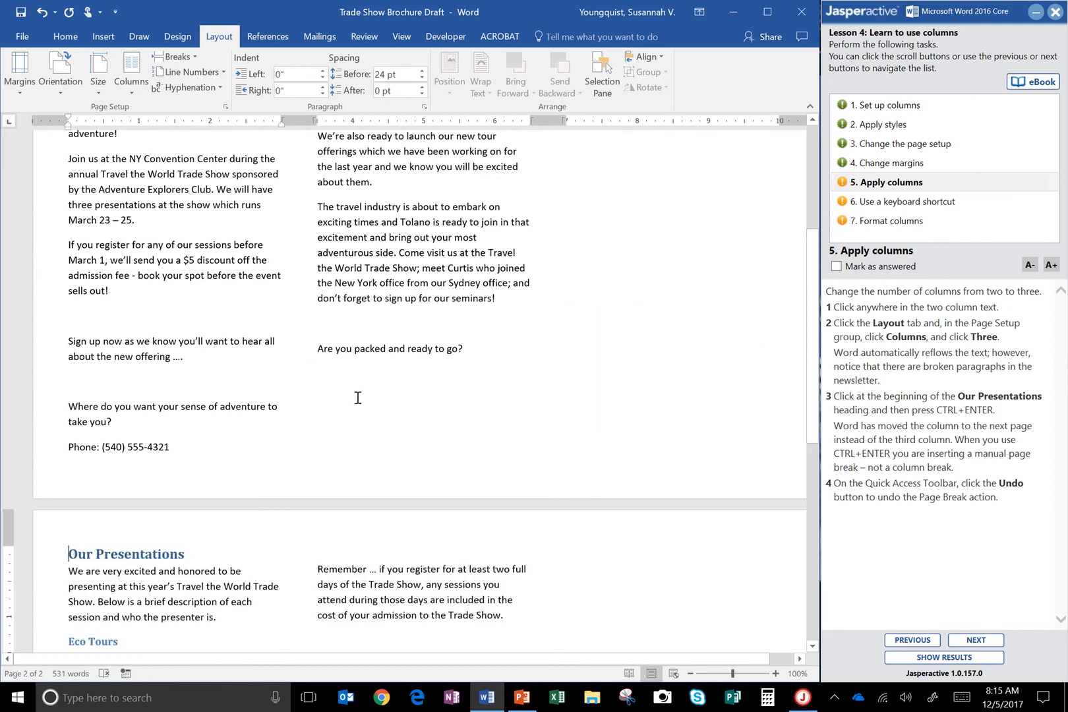
scroll(491, 362, "down", 1)
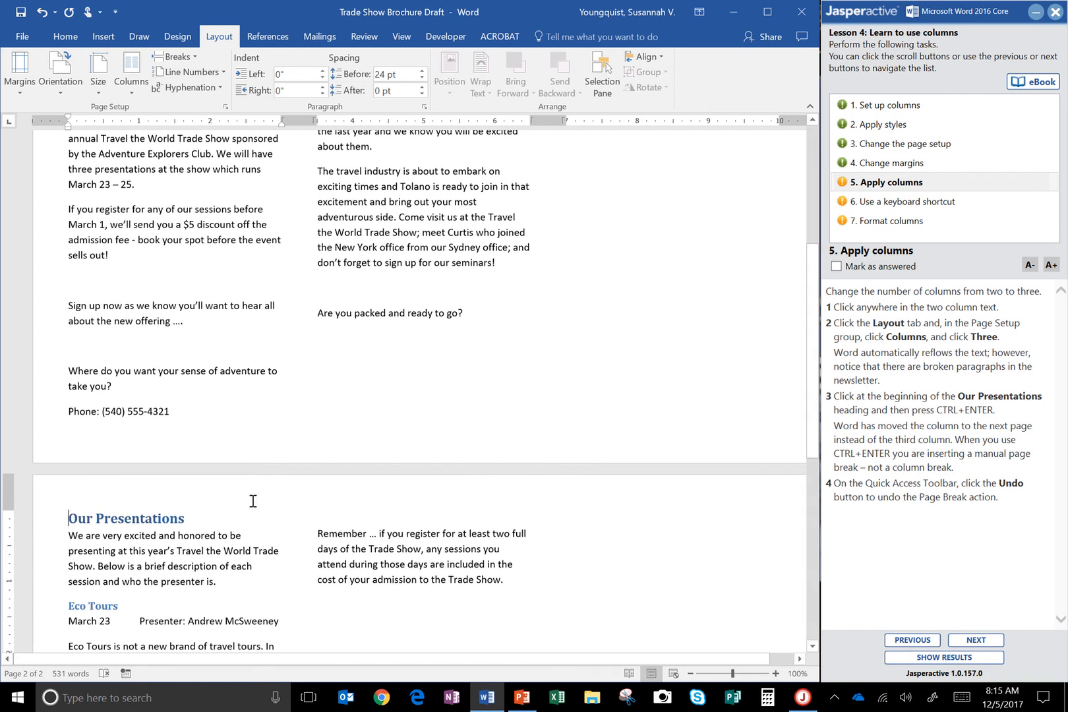
scroll(105, 501, "down", 7)
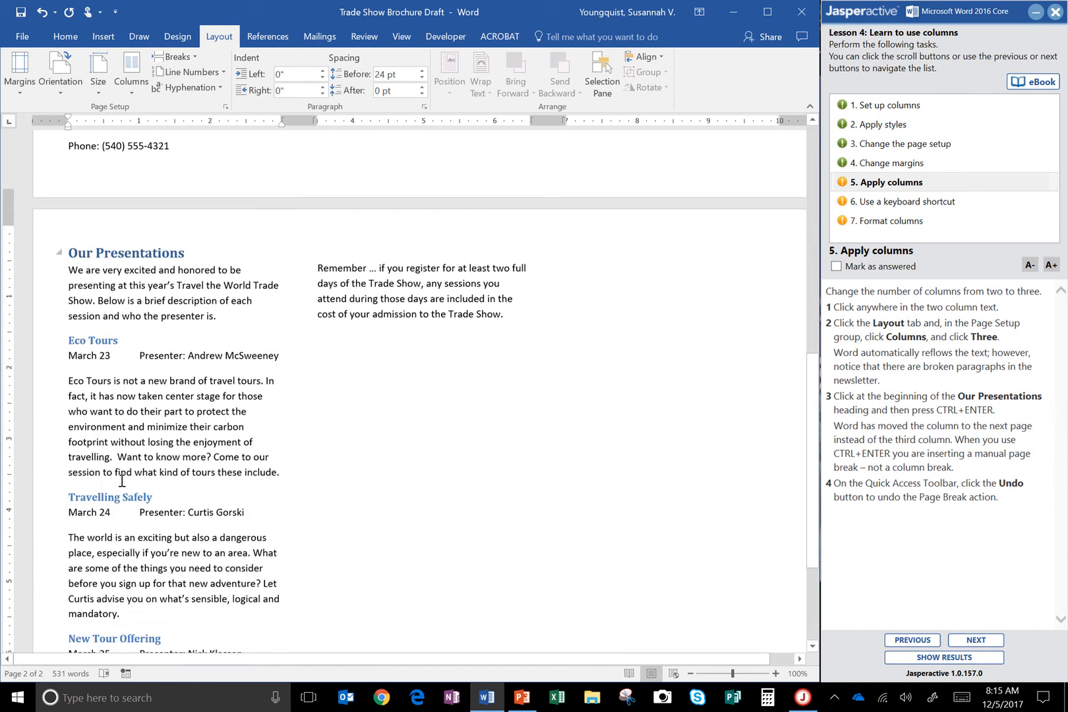
scroll(157, 270, "down", 5)
scroll(132, 279, "up", 8)
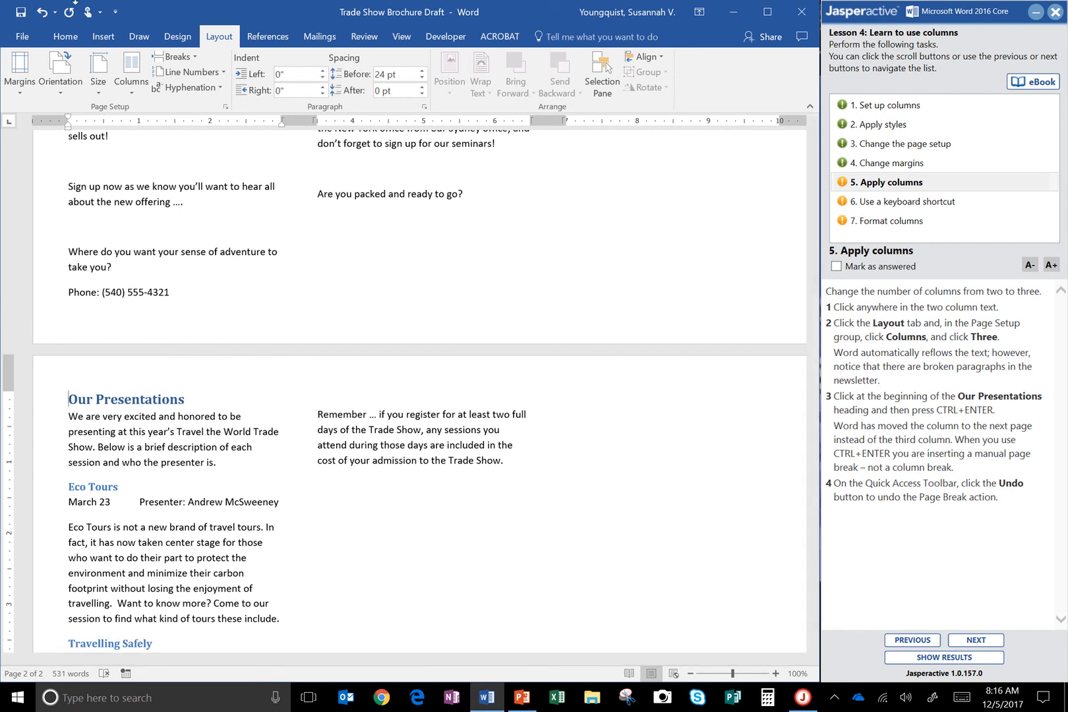
Undo the page break, and mark the Apply columns task as answered to advance to Use a keyboard shortcut.
left_click(44, 14)
scroll(474, 285, "up", 4)
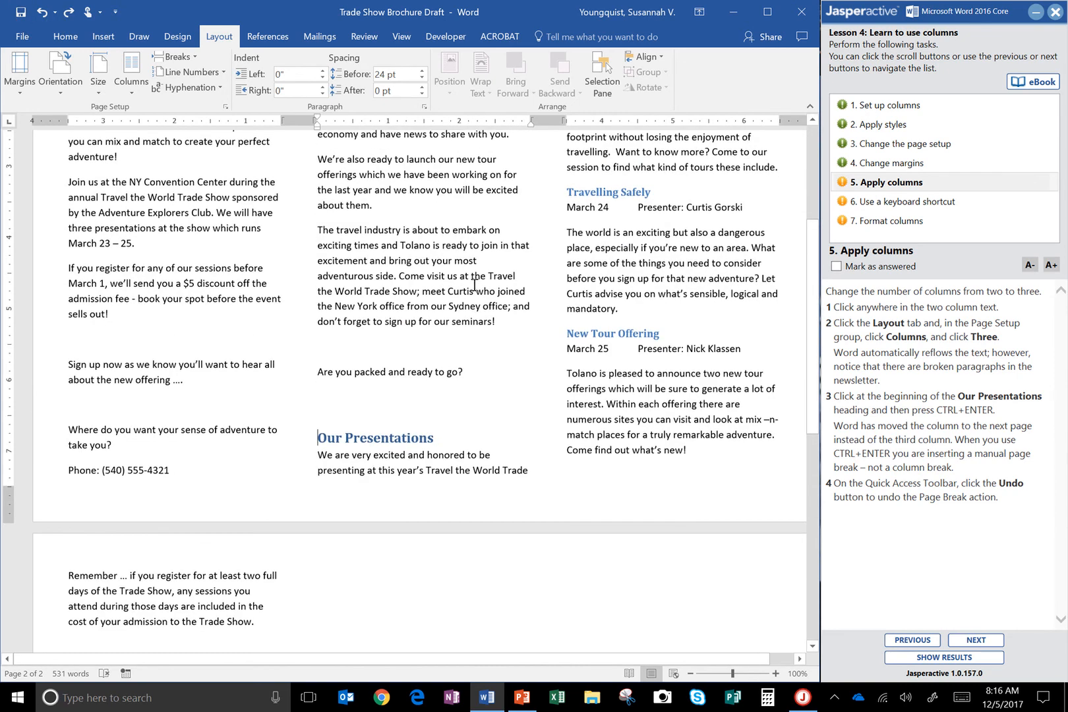
left_click(836, 267)
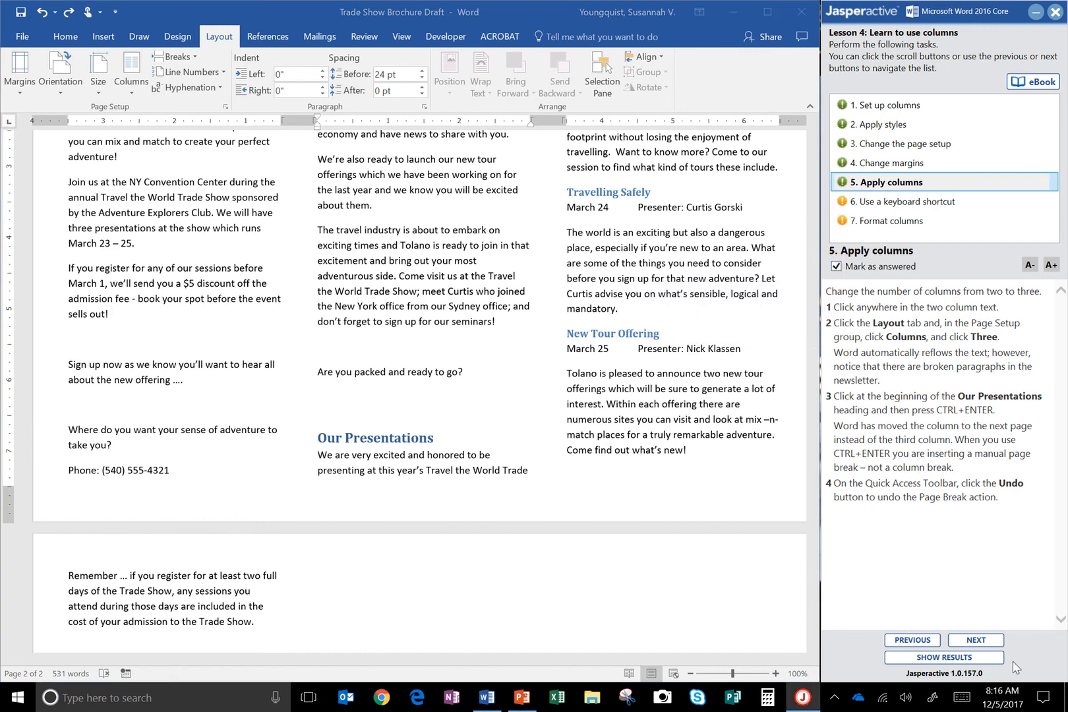
left_click(991, 643)
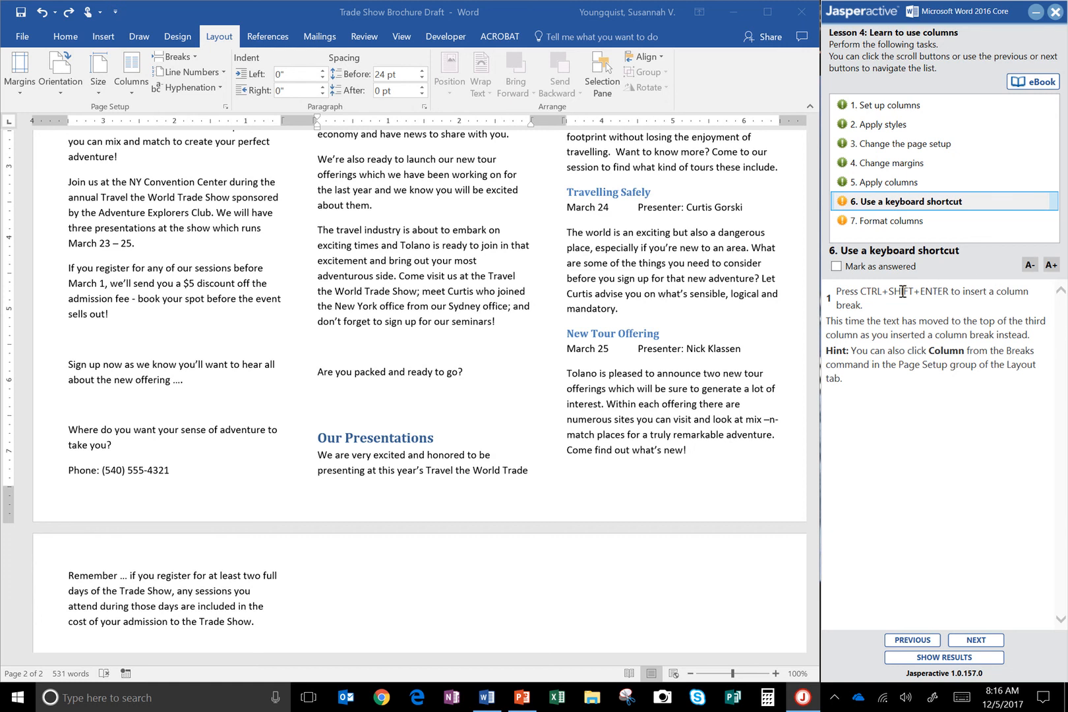
Insert a column break before the Our Presentations heading, and mark the Use a keyboard shortcut task as answered to advance to Format columns.
left_click(319, 437)
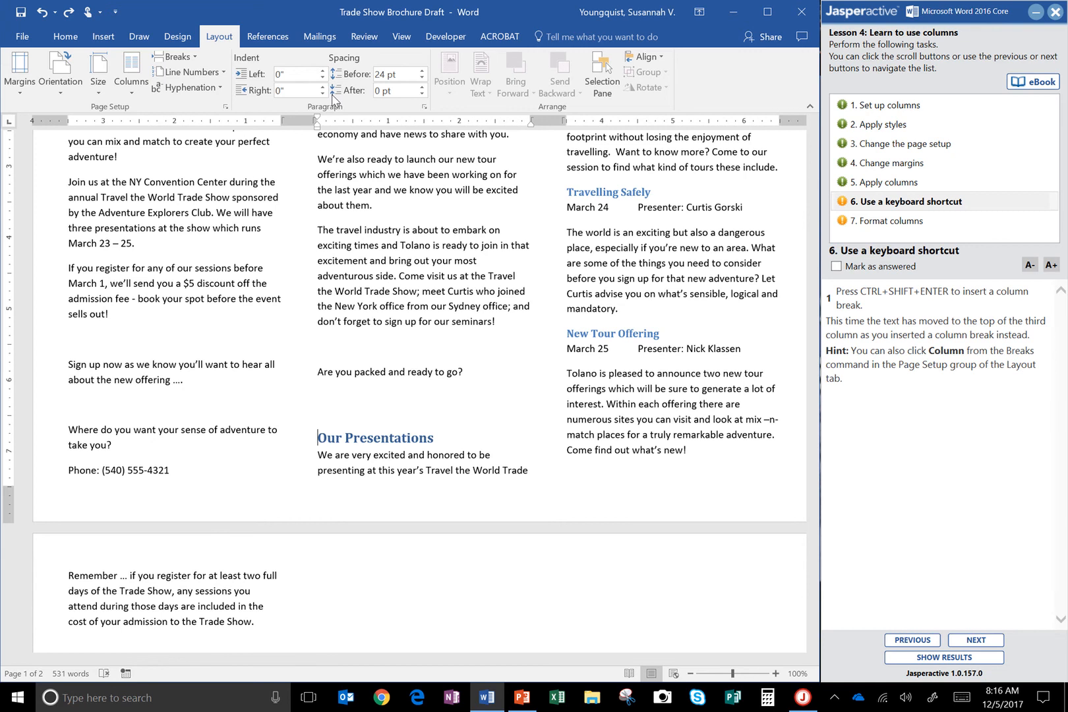
key("ctrl+shift+Return")
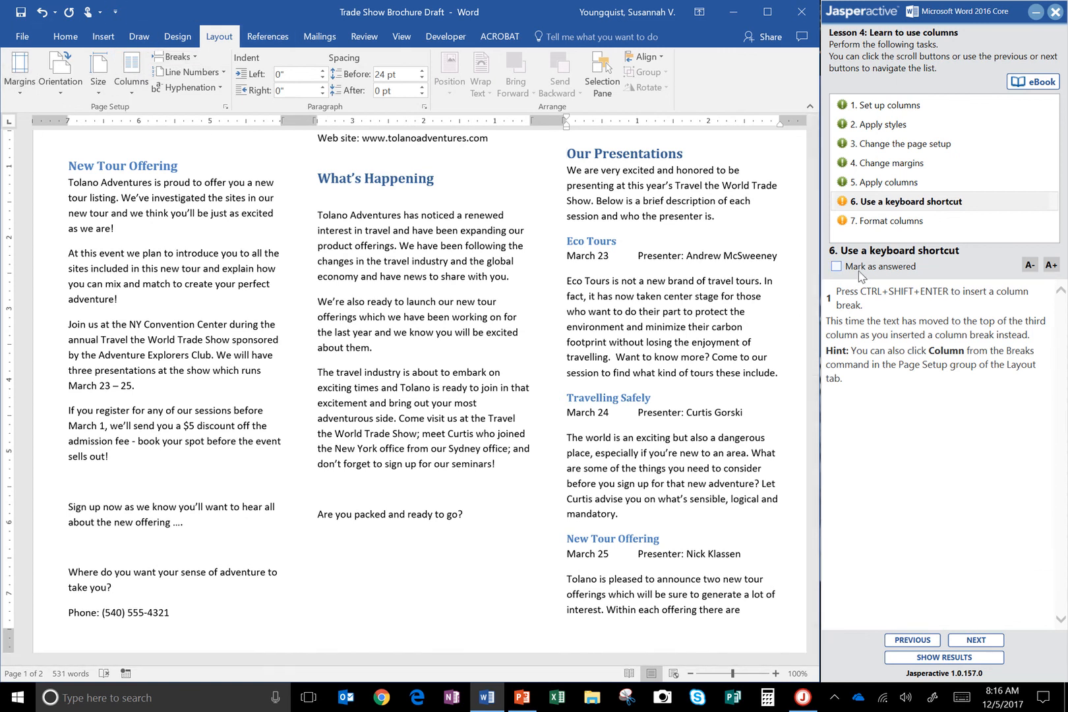
left_click(835, 265)
left_click(984, 640)
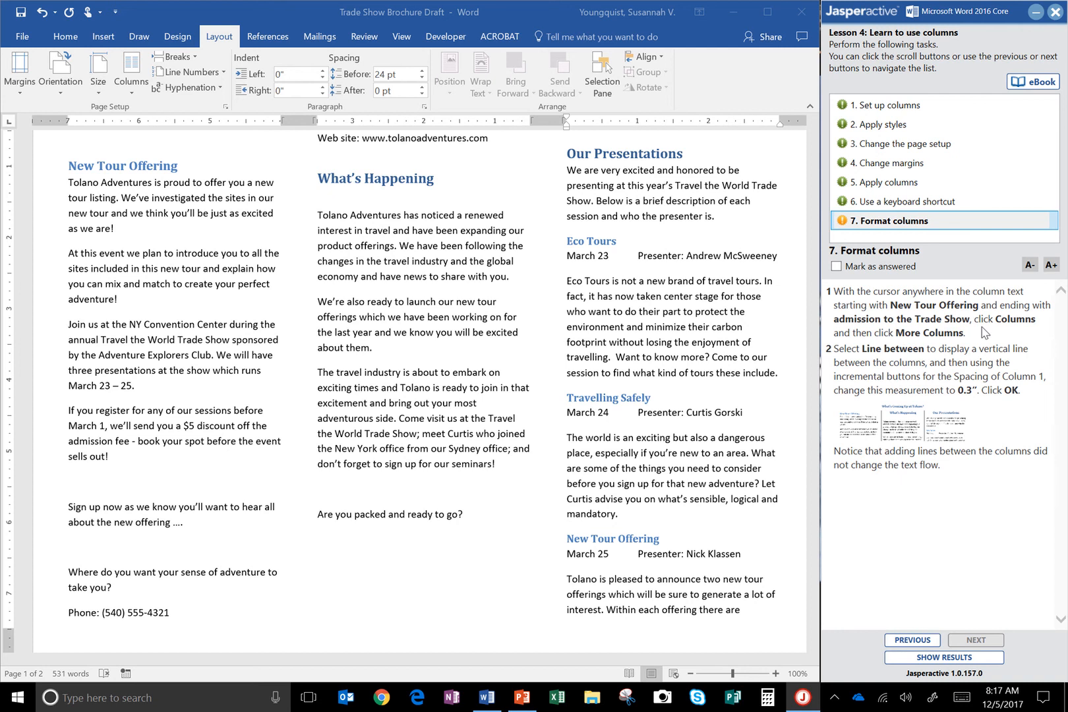
Add a line between the newsletter's three columns and set the column spacing to 0.3" for this section.
left_click(78, 167)
scroll(214, 475, "down", 2)
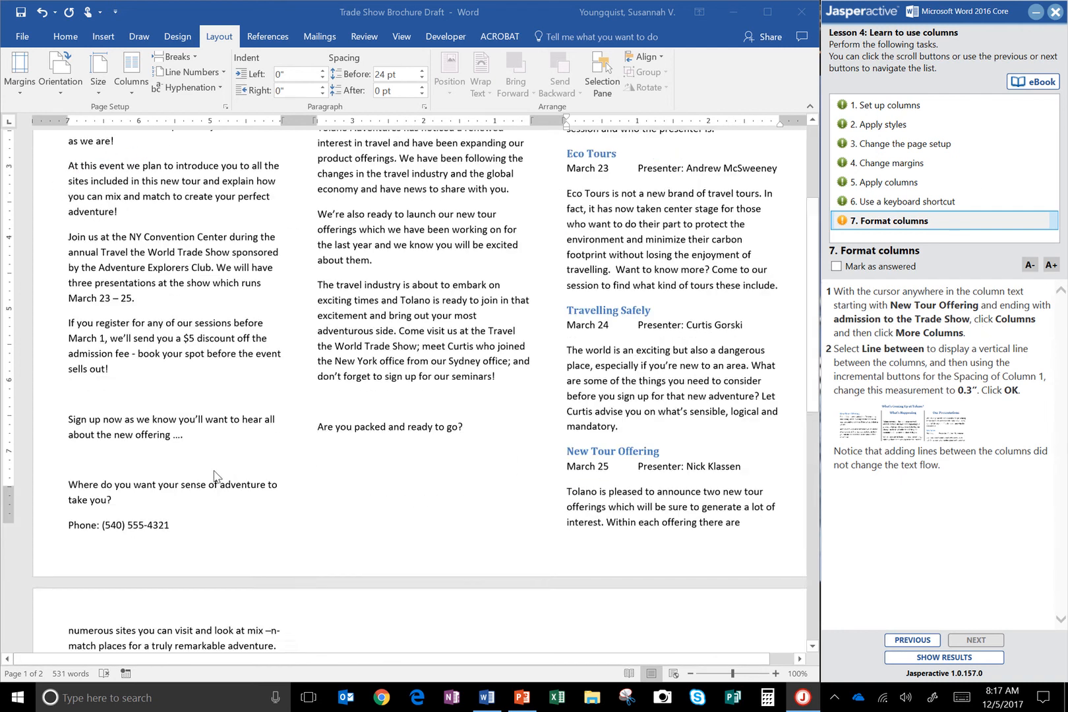
scroll(214, 474, "down", 5)
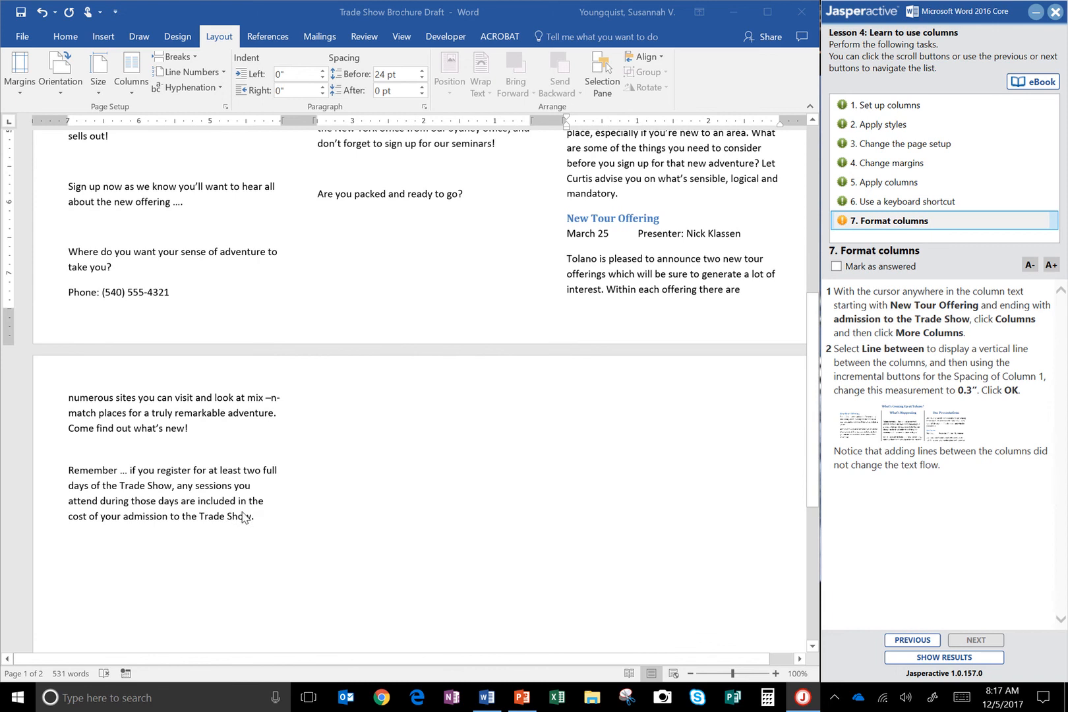
scroll(213, 493, "up", 8)
left_click(153, 331)
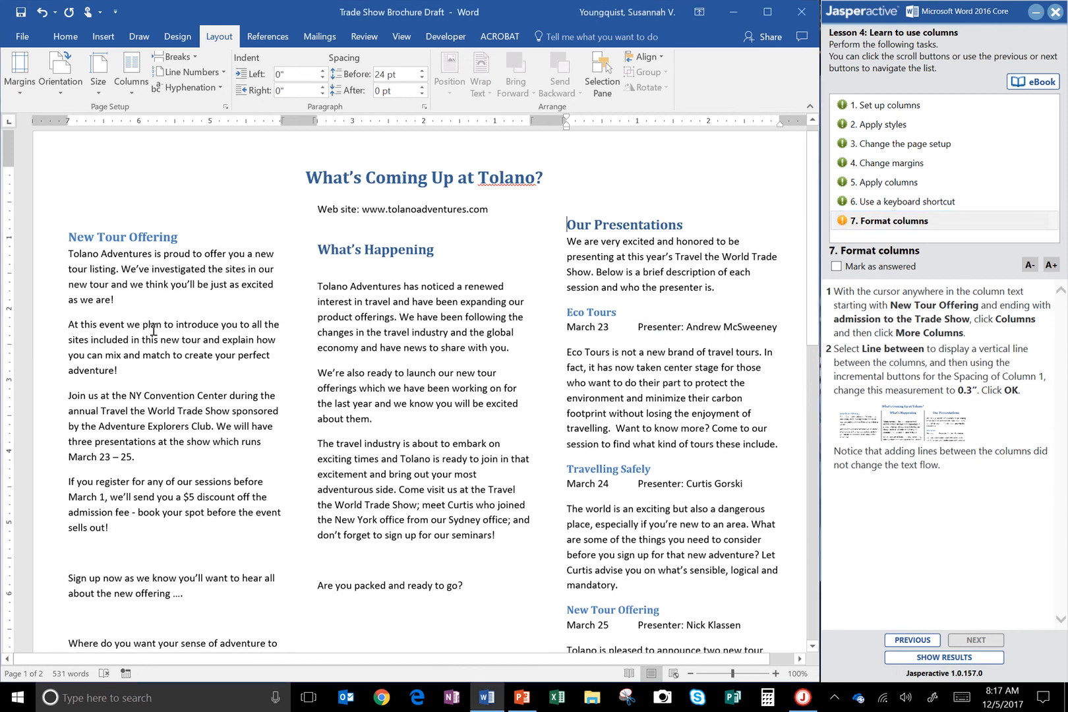
left_click(156, 324)
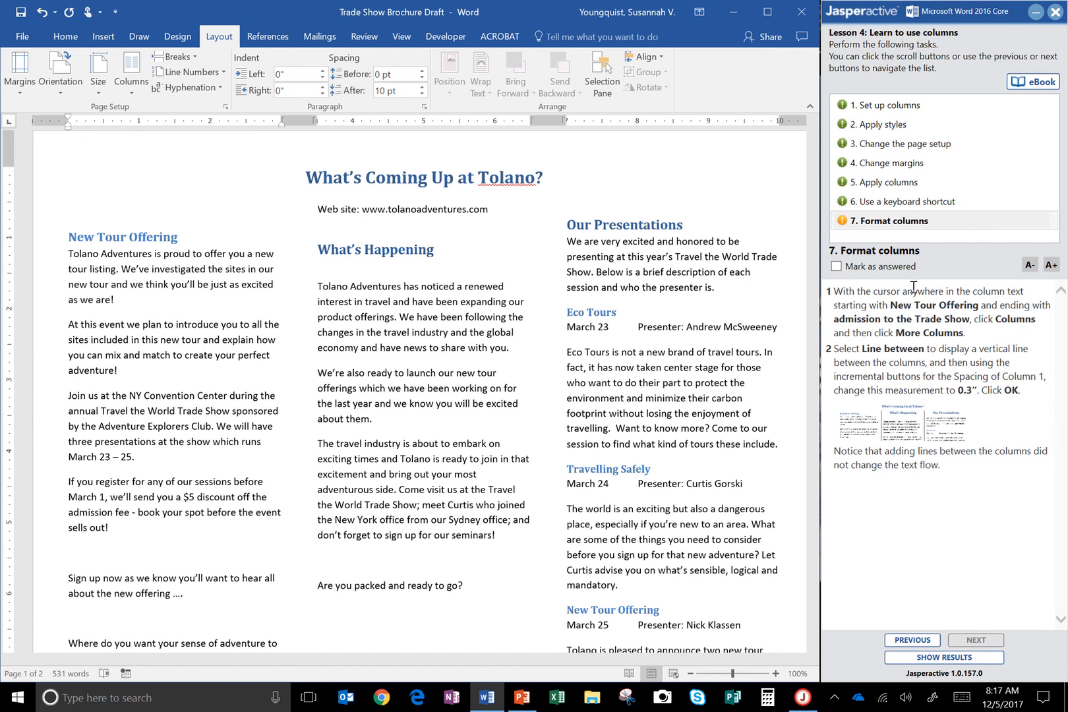
left_click(129, 93)
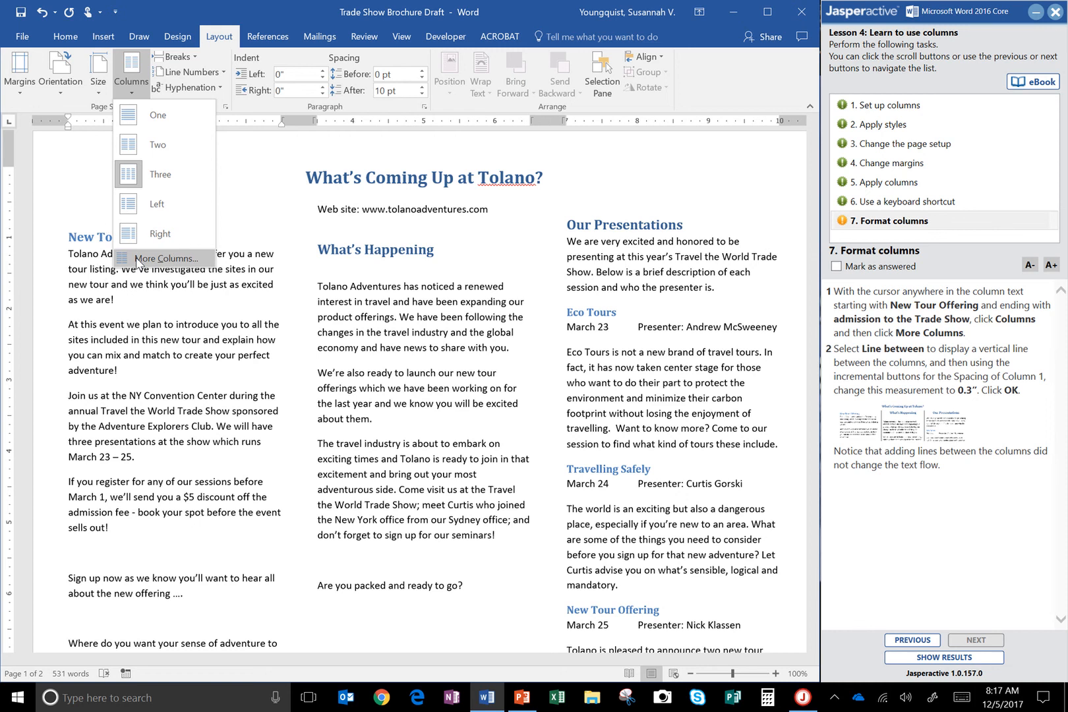
left_click(158, 257)
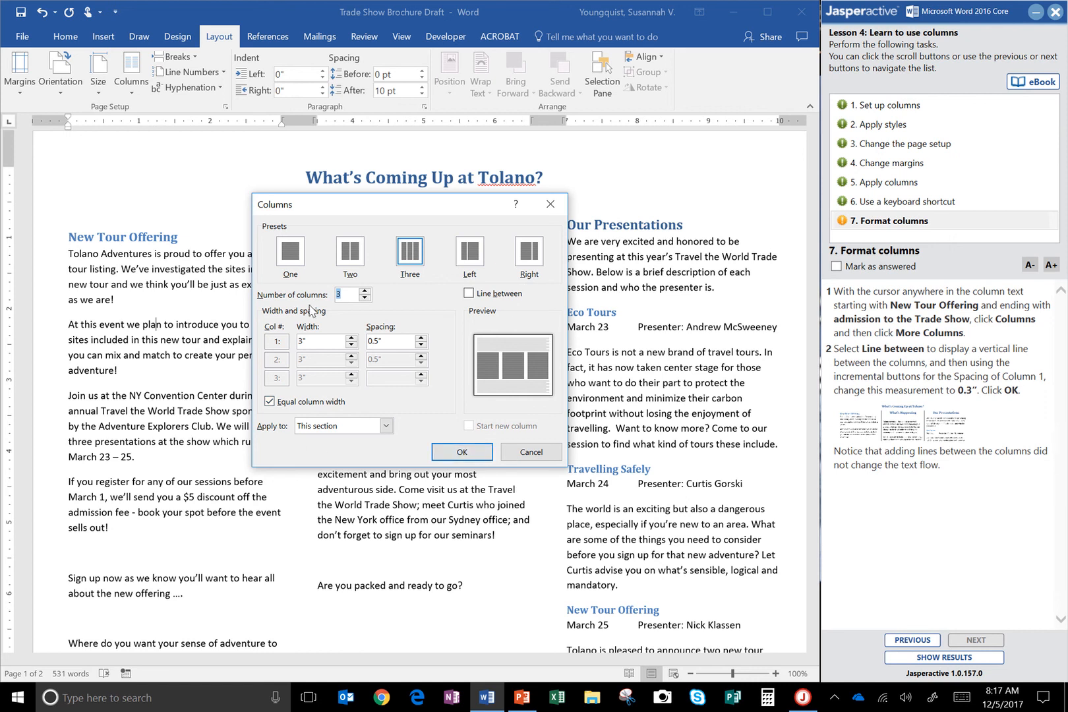
left_click(483, 296)
left_click(421, 345)
left_click(422, 345)
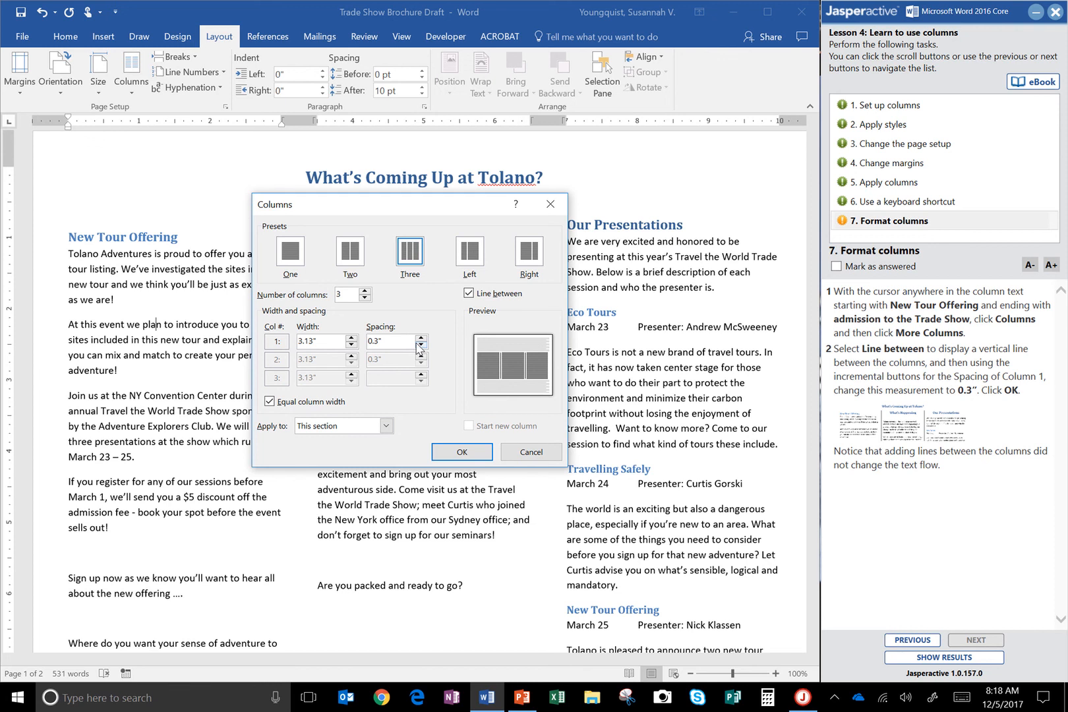
left_click(461, 452)
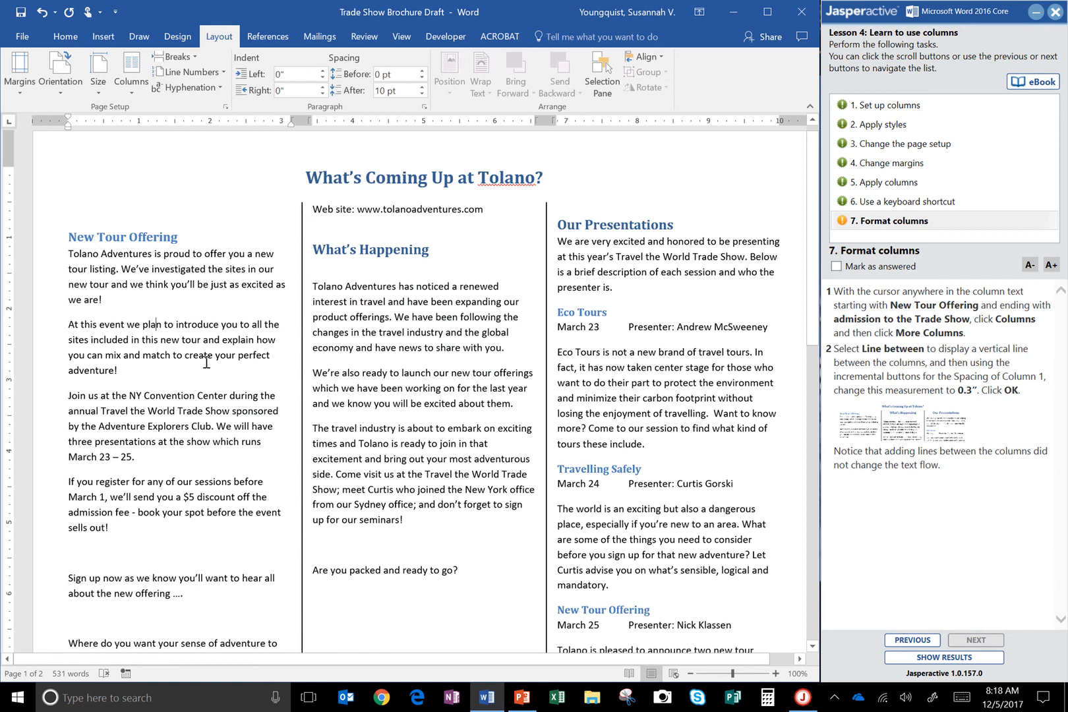
Check the lines between the newsletter's columns and mark the Format columns task as answered.
scroll(207, 362, "down", 7)
scroll(256, 305, "up", 7)
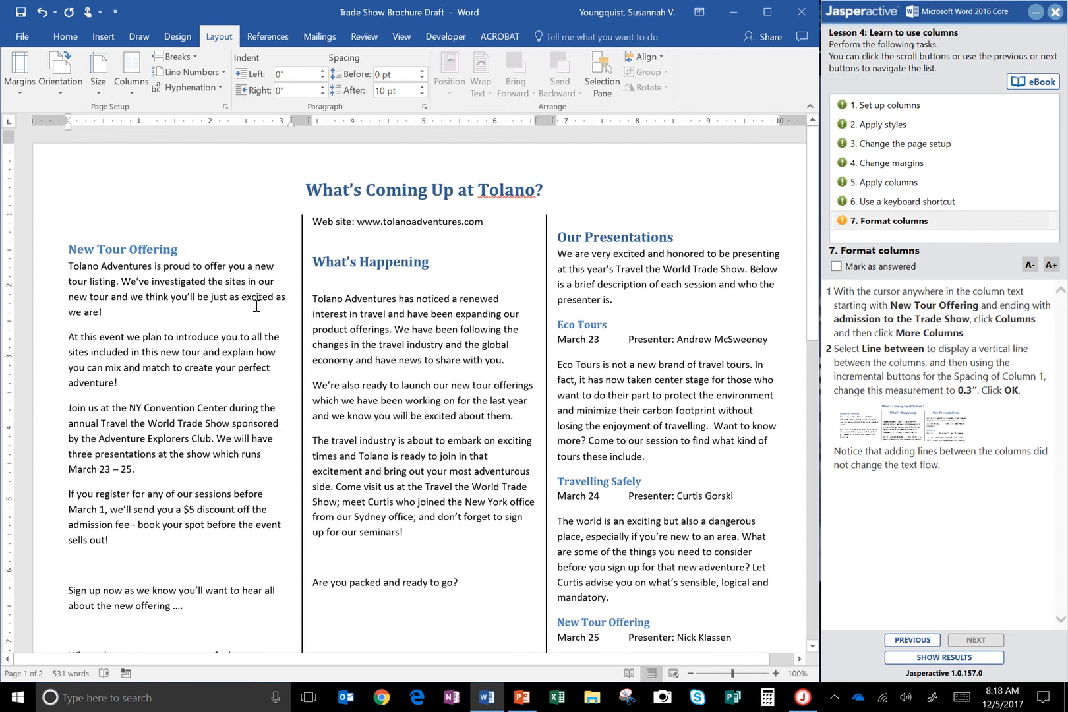
scroll(257, 305, "down", 1)
left_click(836, 266)
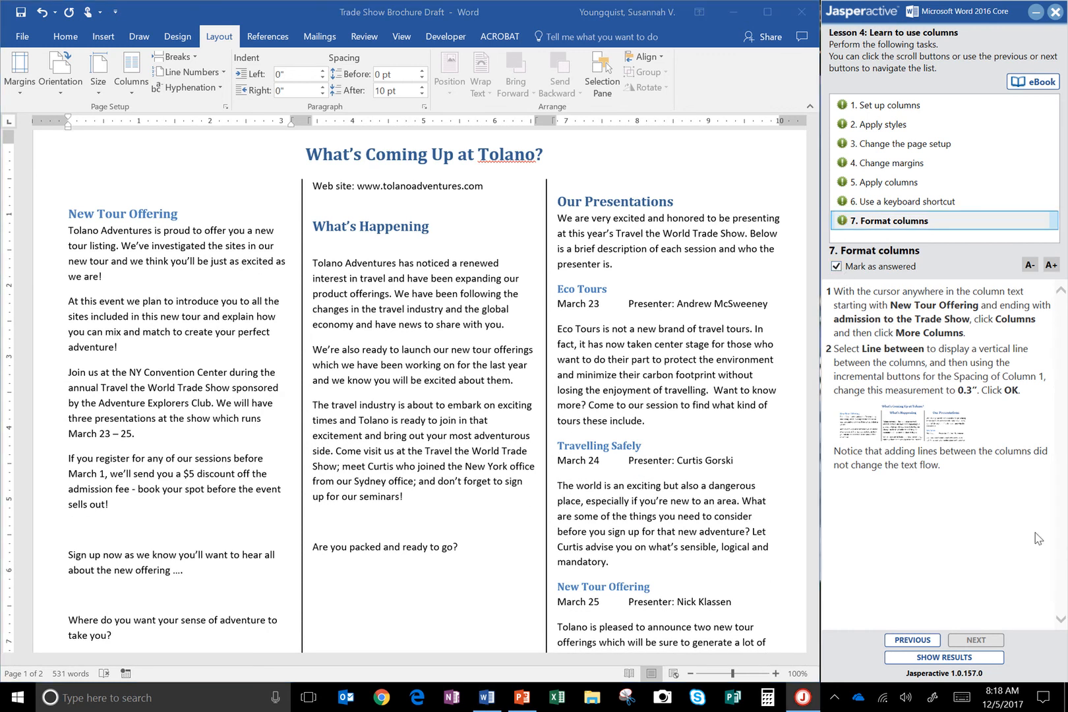
Review the finished newsletter on both pages, and show the lesson results, agreeing to send them and close the application.
scroll(529, 484, "down", 10)
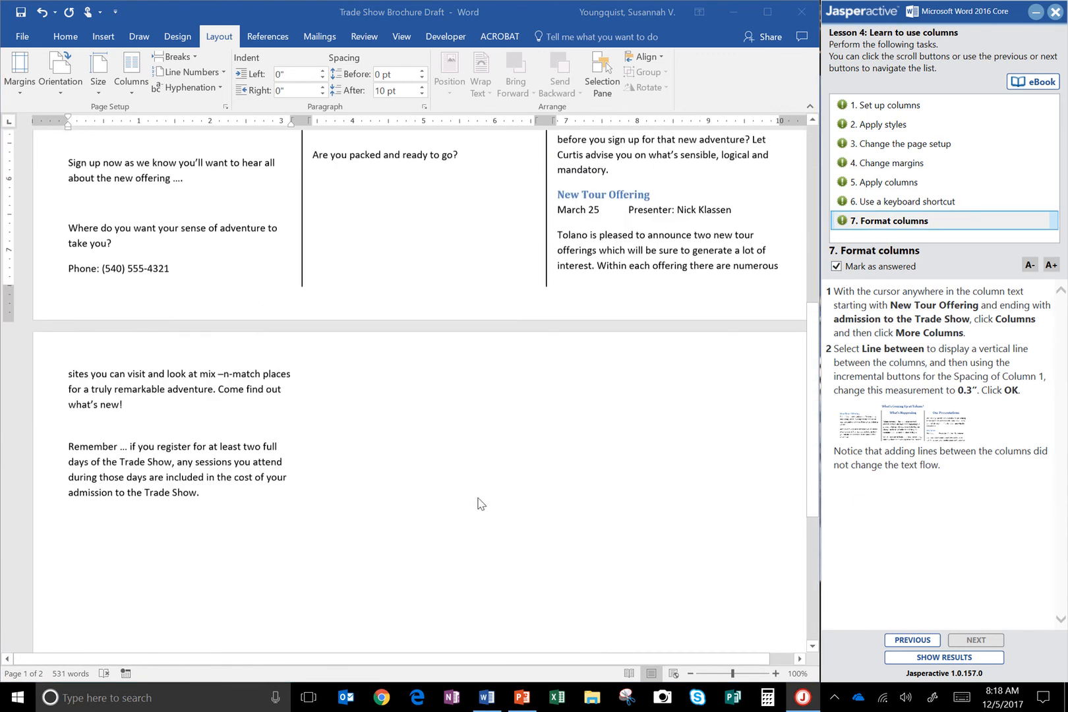
scroll(511, 541, "up", 6)
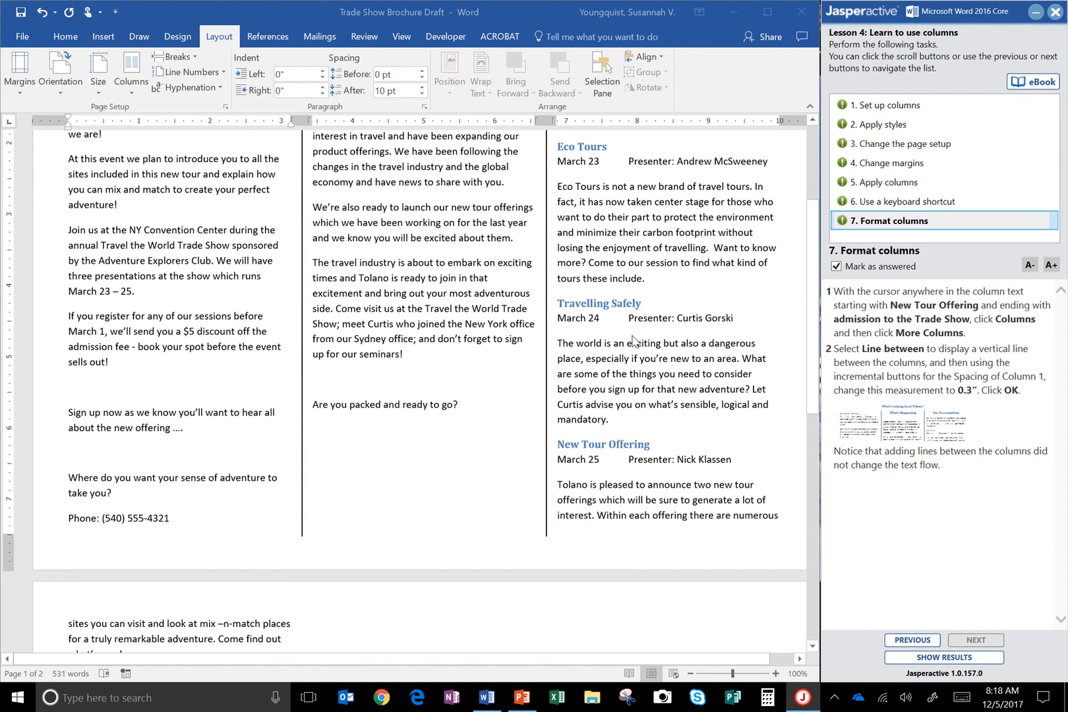
scroll(659, 372, "up", 4)
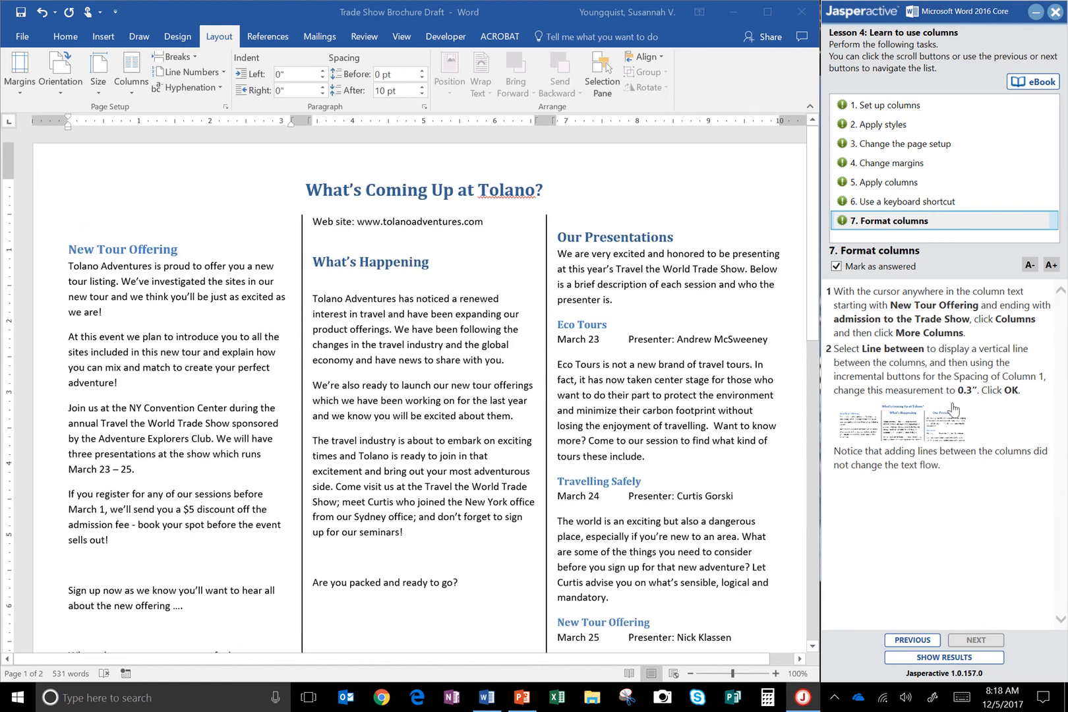
left_click(946, 657)
left_click(560, 406)
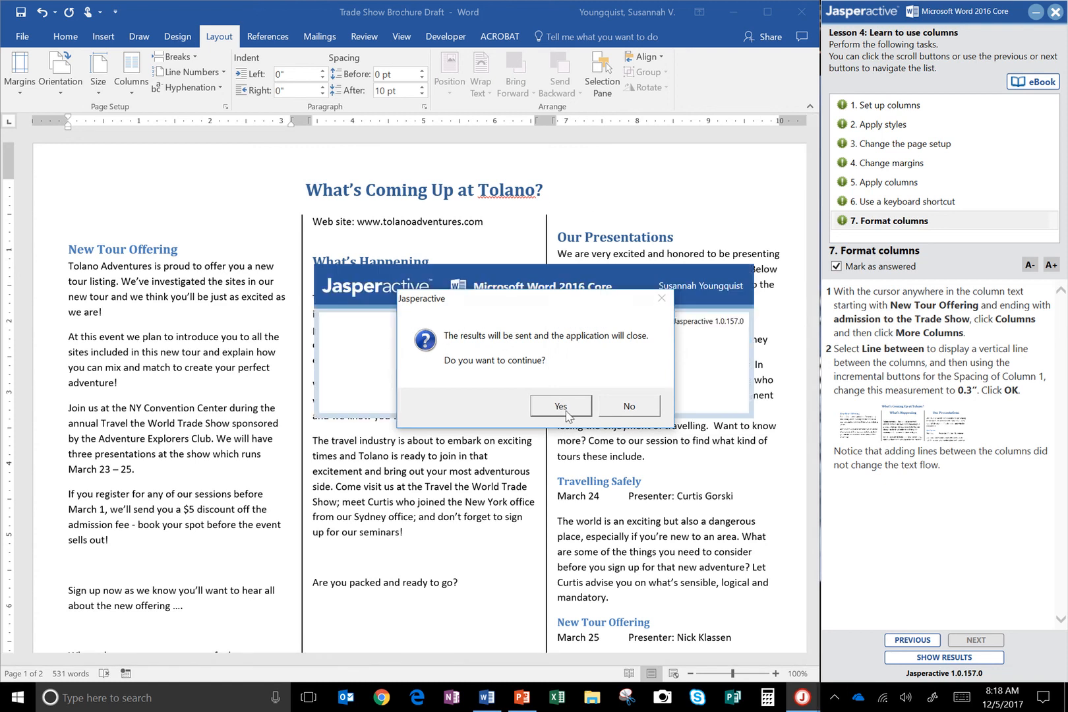